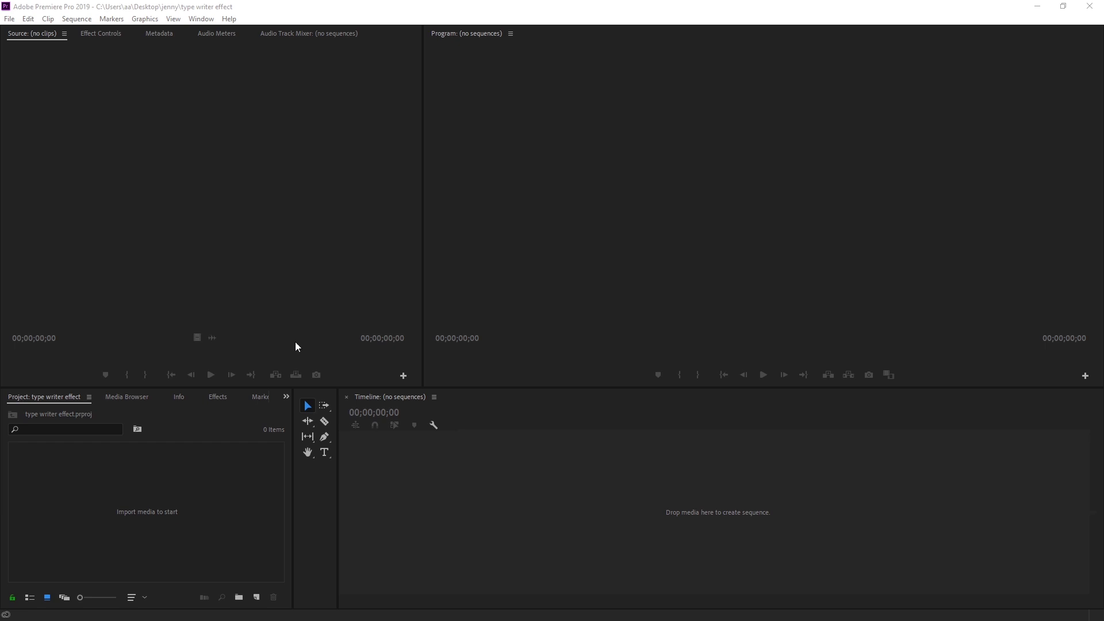
- Create a 1920×1080 Black Video clip and drag it onto the empty Timeline to build a sequence
left_click(256, 598)
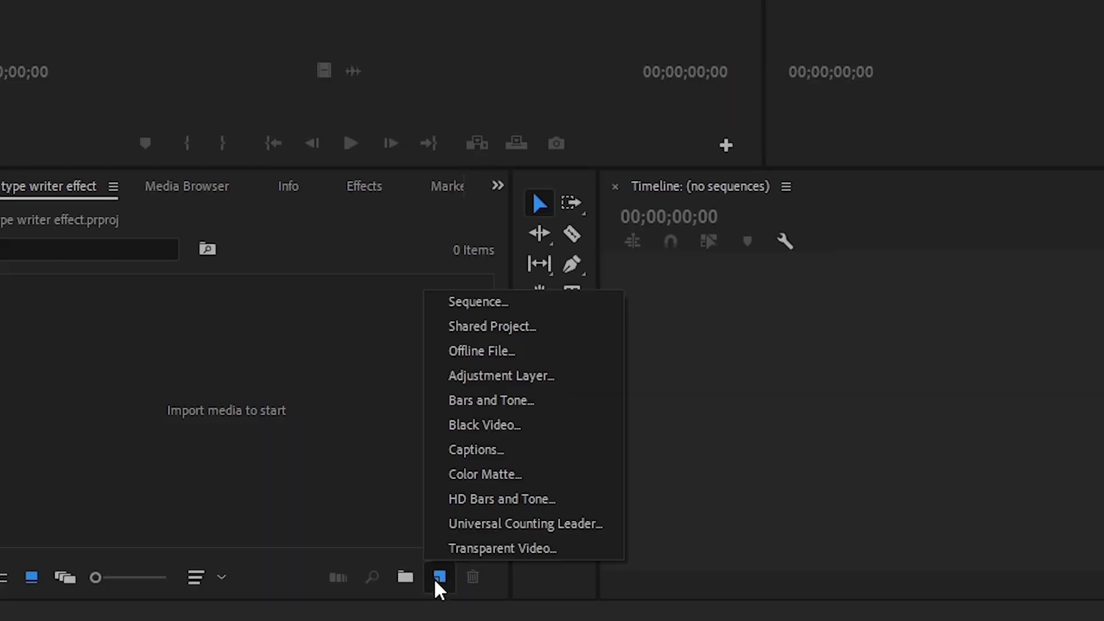
left_click(506, 424)
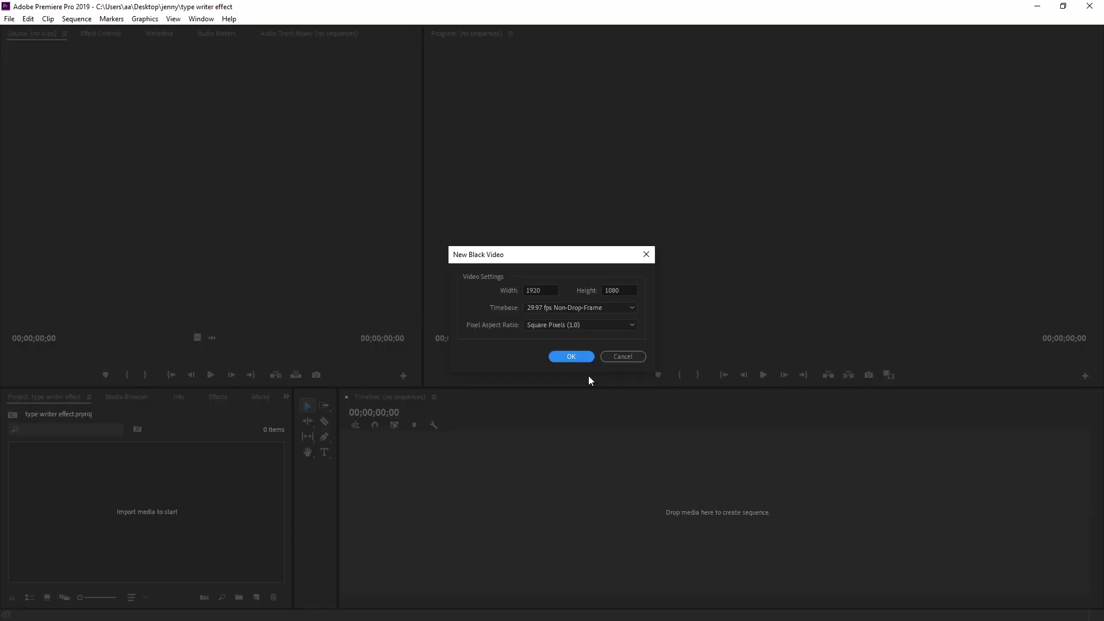
left_click(580, 360)
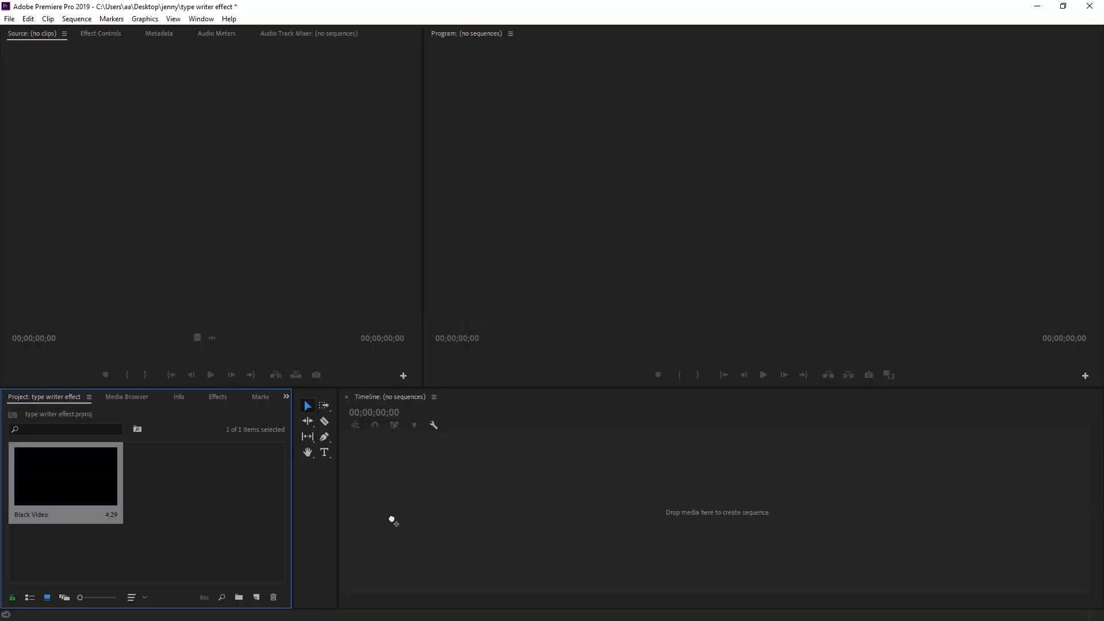
left_click_drag(393, 516, 393, 517)
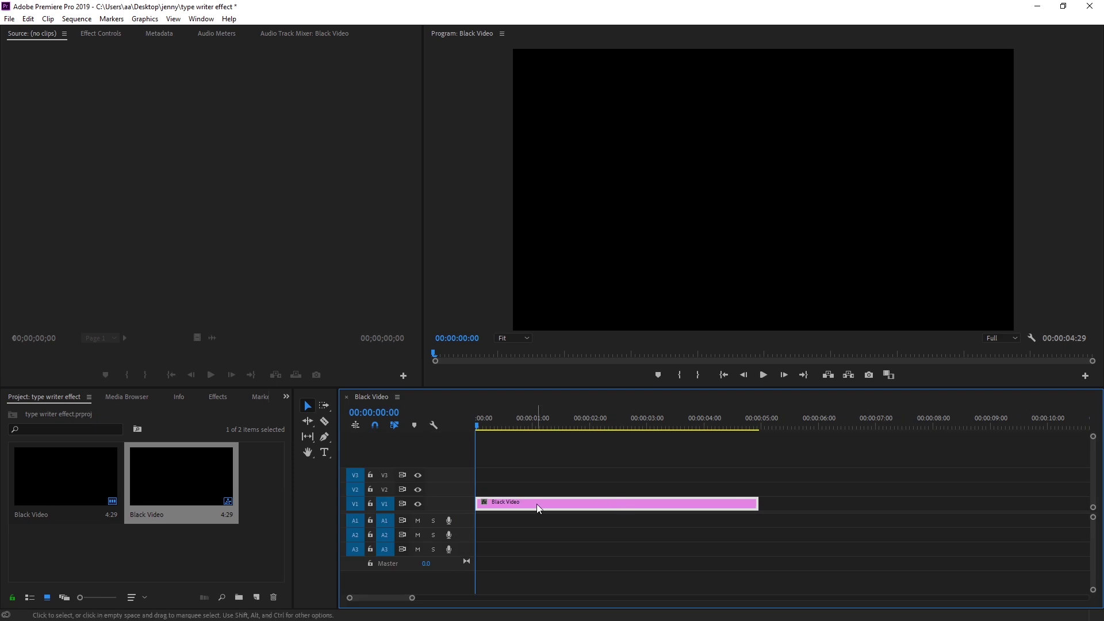
- Search the Effects panel for Tint and apply it to the Black Video clip
left_click(222, 398)
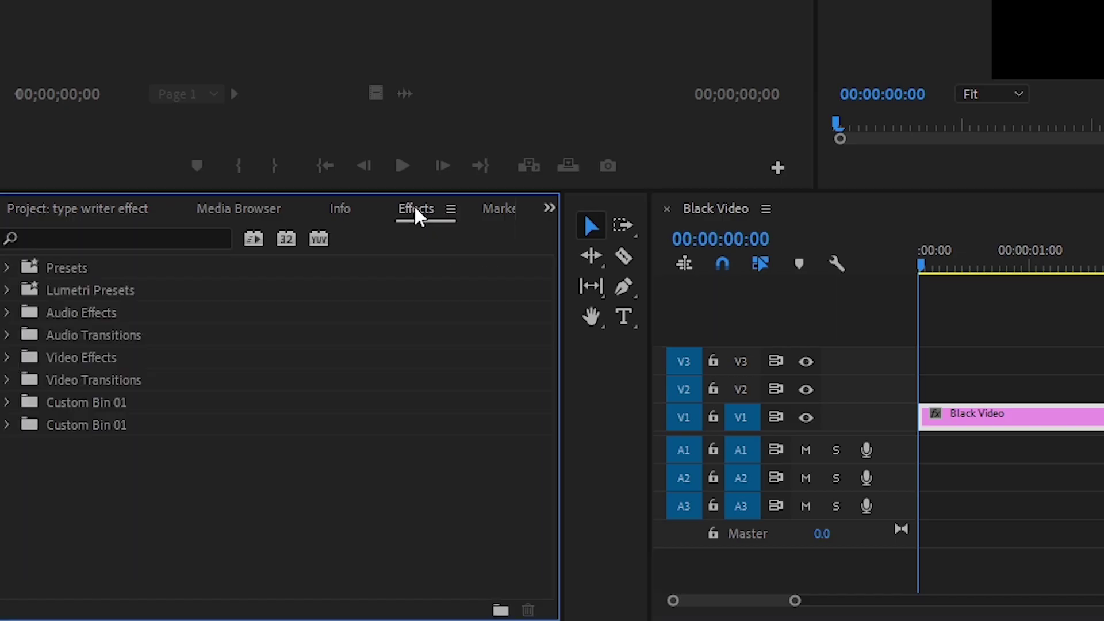
left_click(51, 410)
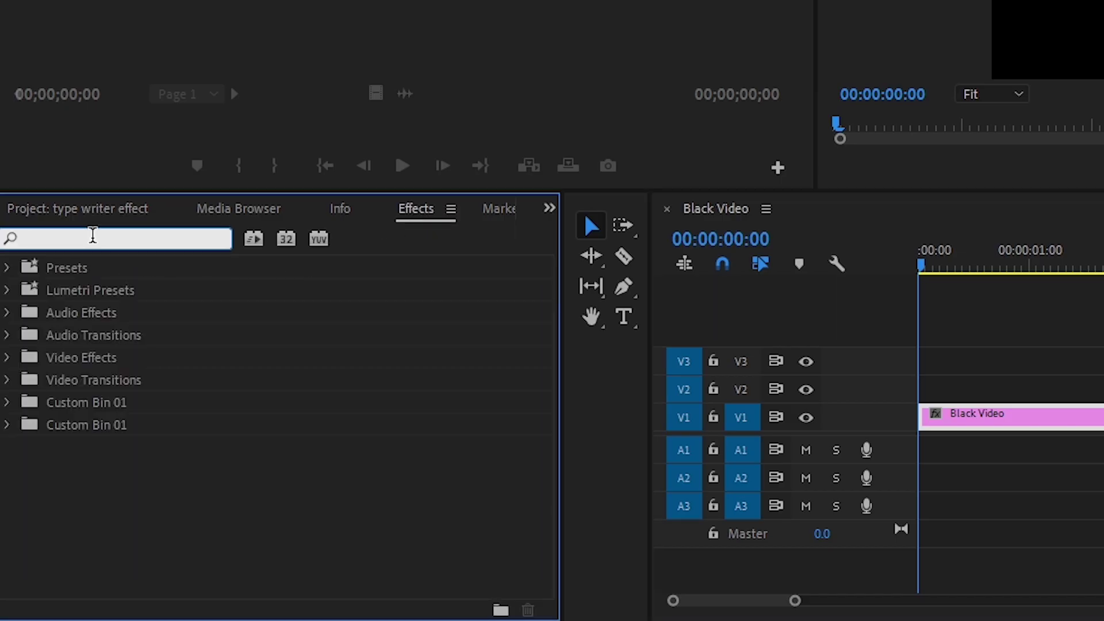
type("tint")
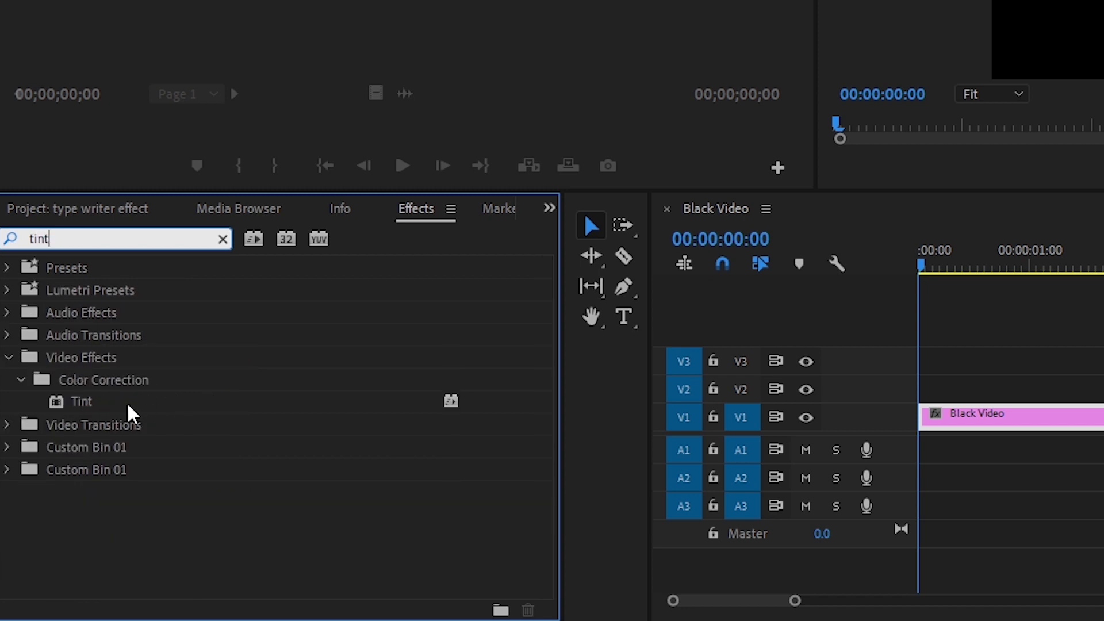
left_click_drag(94, 402, 1091, 419)
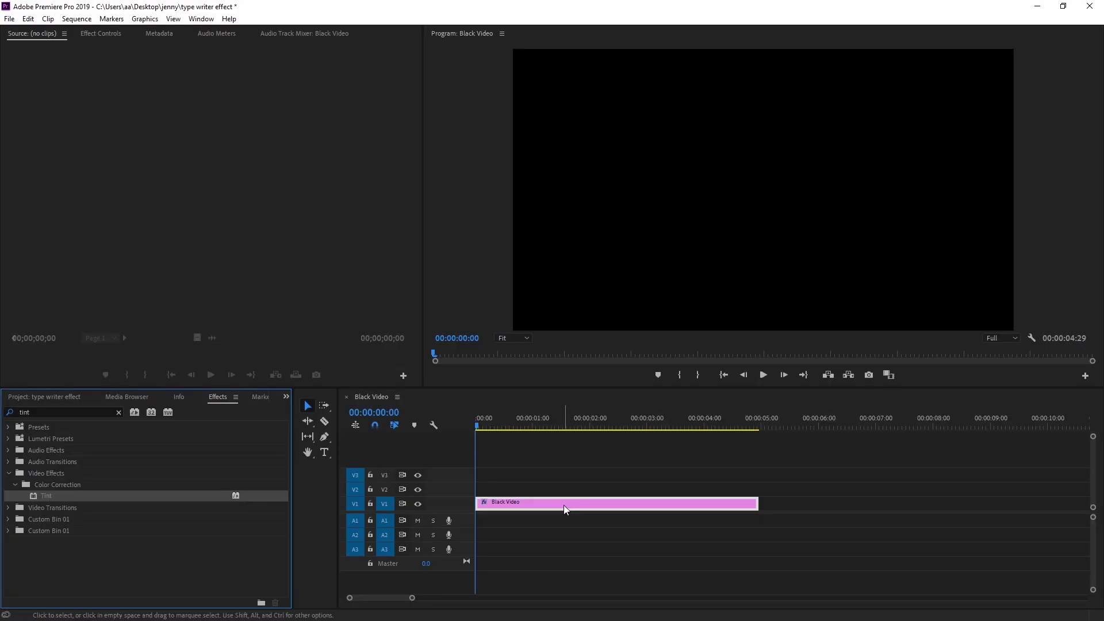
- In Effect Controls, set Tint's Map Black colour to white (FFFFFF)
double_click(560, 503)
left_click(187, 34)
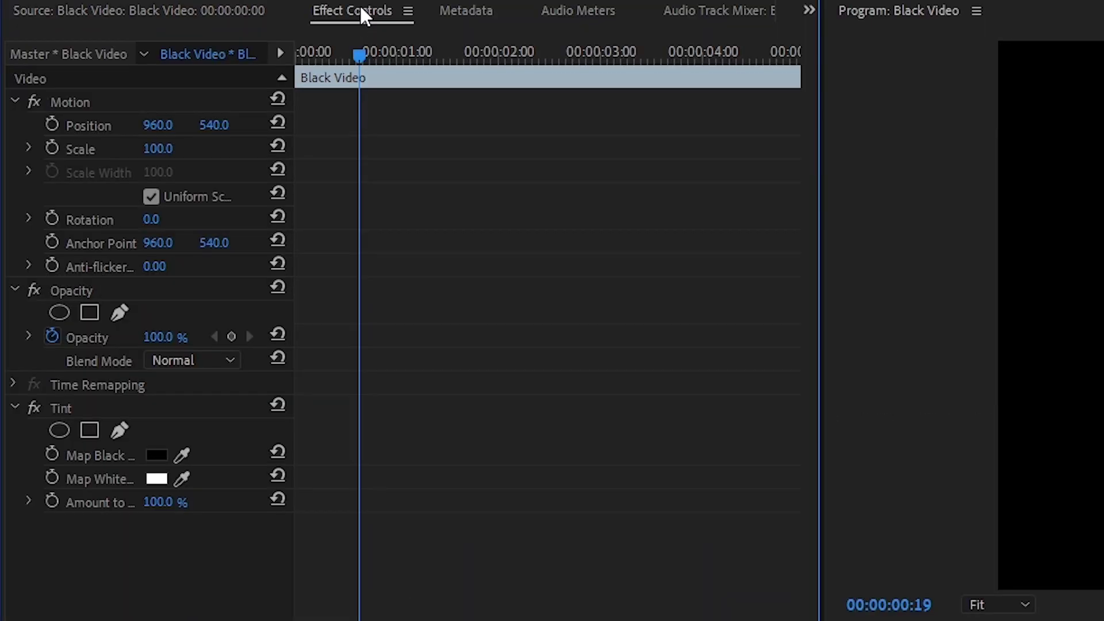
left_click(151, 456)
left_click_drag(531, 294, 426, 406)
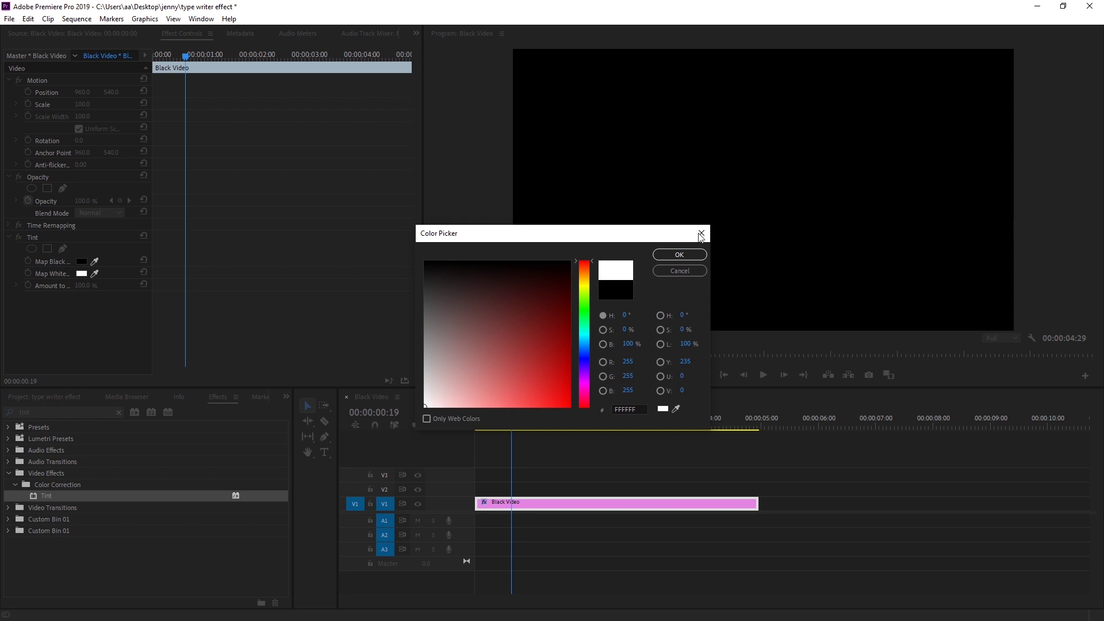
left_click(667, 254)
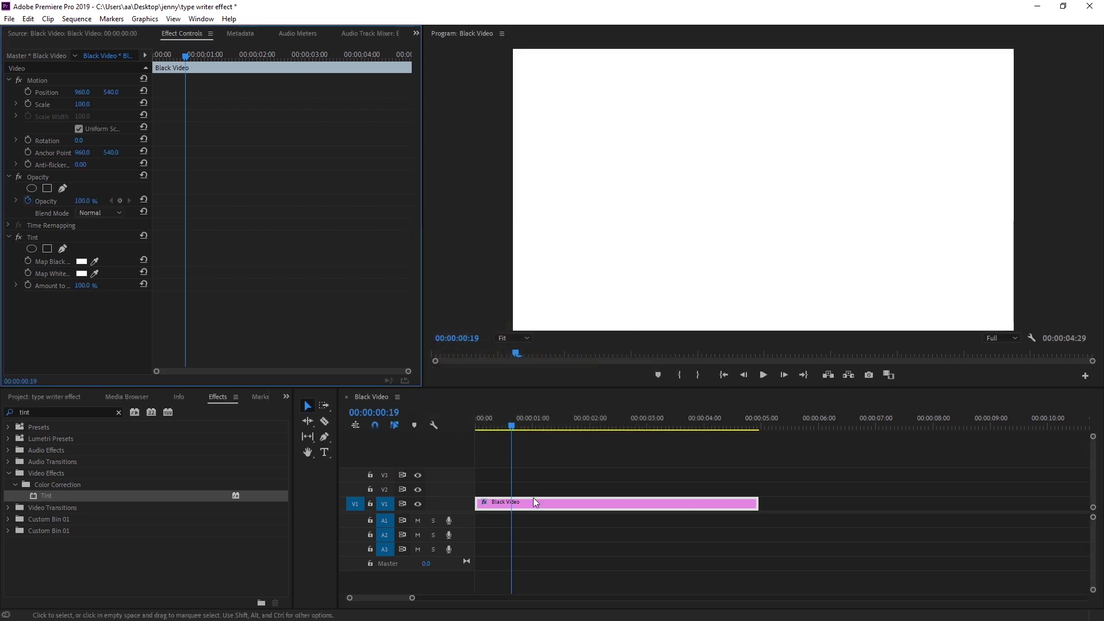
left_click_drag(412, 598, 661, 582)
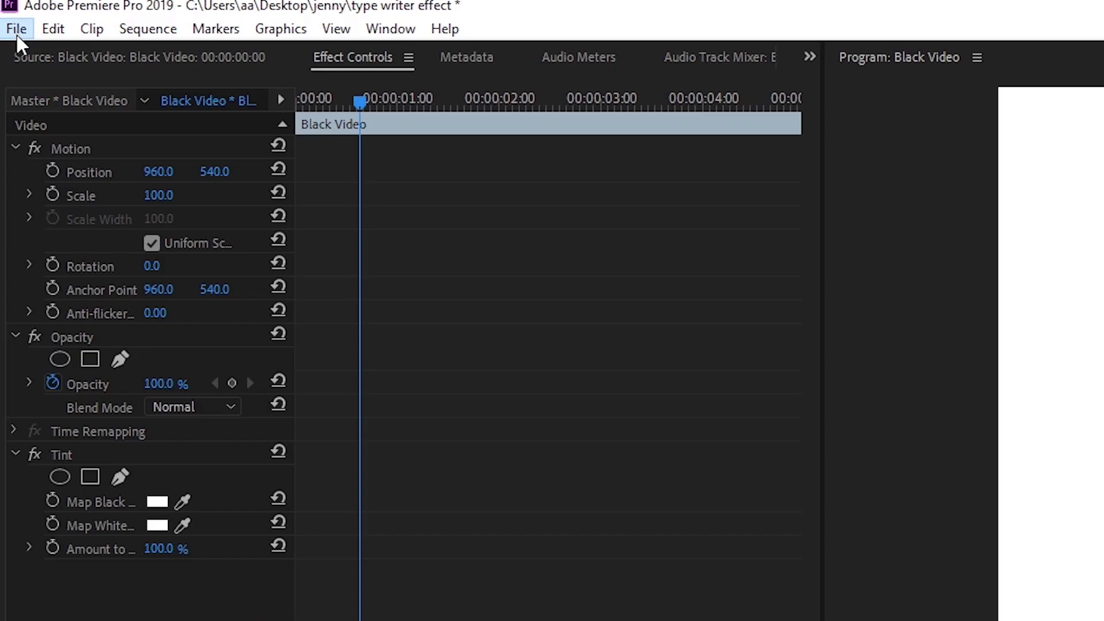
- Create a new 1920×1080 legacy title named 'type' and pick the Type tool
left_click(9, 19)
mouse_move(14, 31)
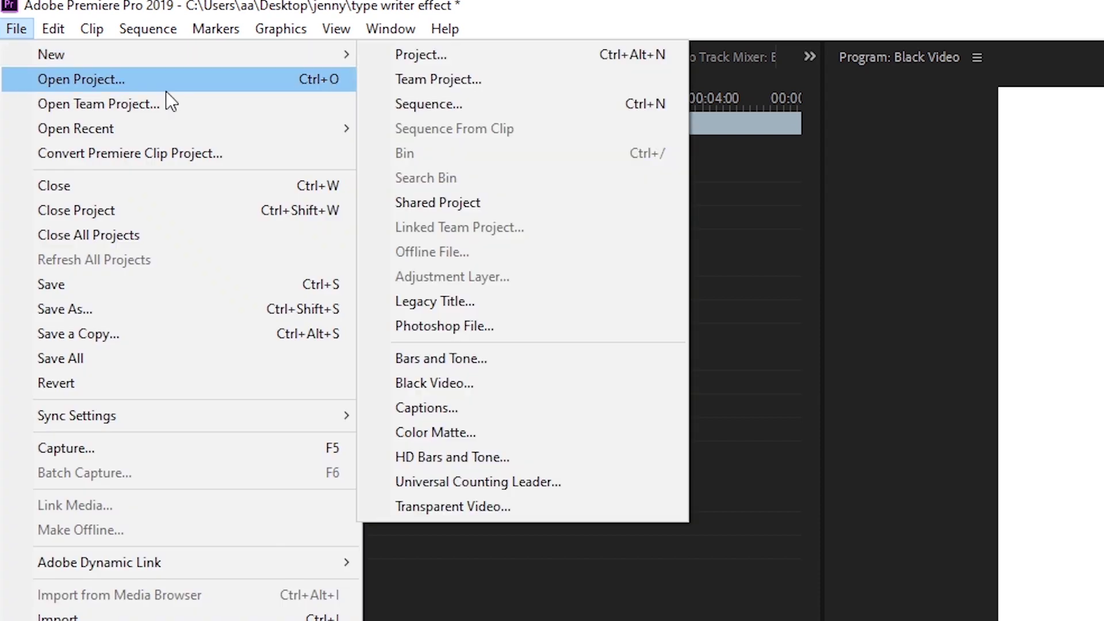
left_click(536, 307)
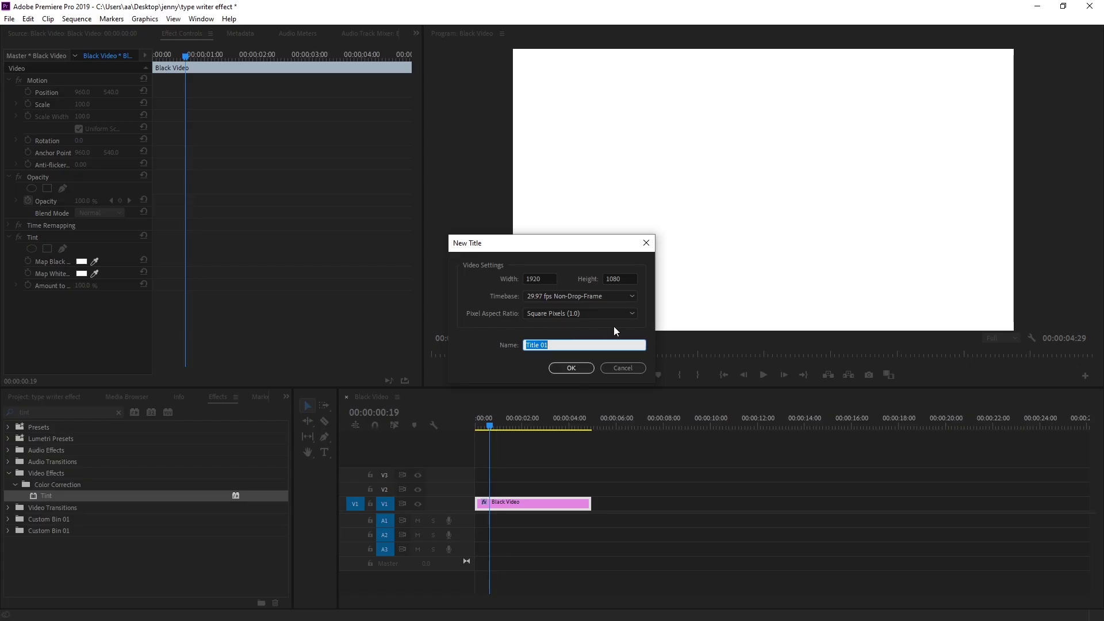
type("type")
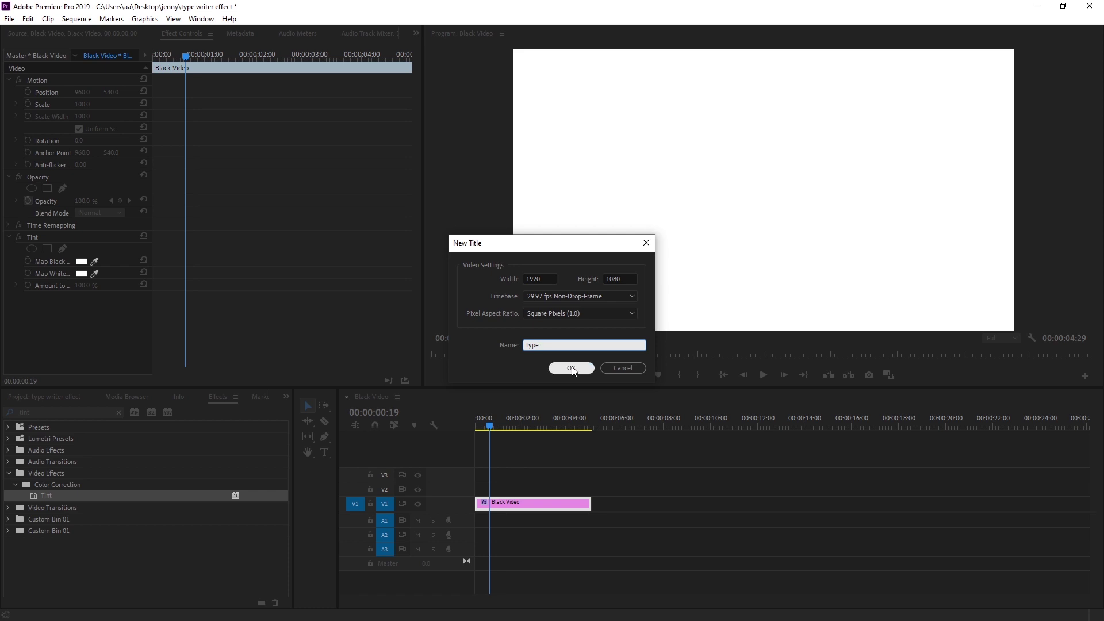
left_click(565, 368)
left_click(80, 76)
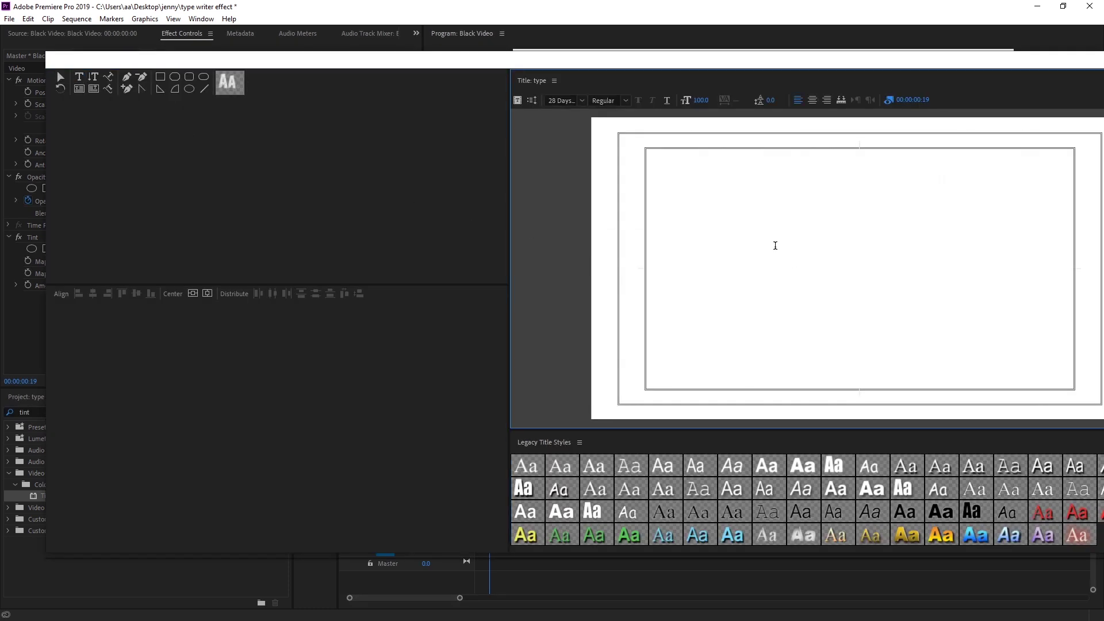
- Type TYPEWRITER on the title canvas and set it in the AbolitionW00-Regular font
left_click(775, 245)
type("type")
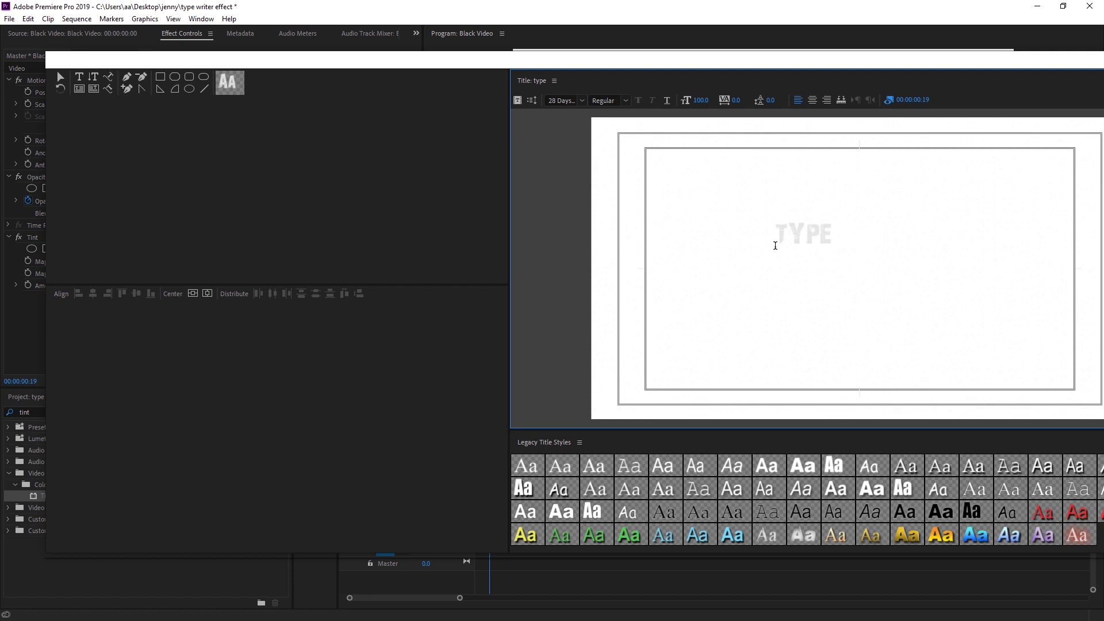
type("writer")
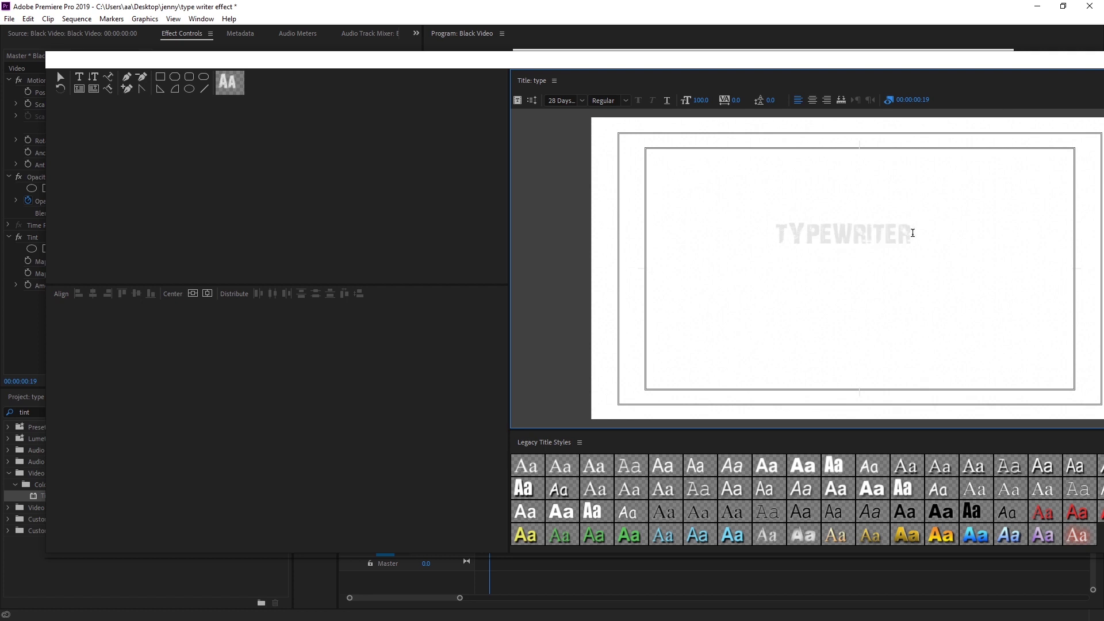
left_click(567, 100)
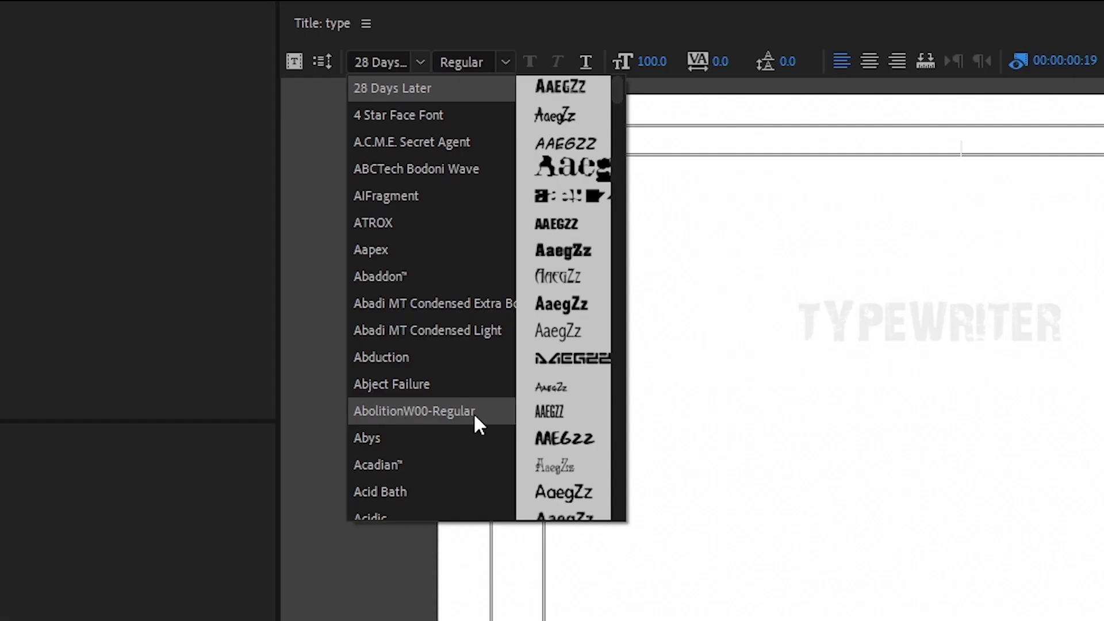
left_click(437, 413)
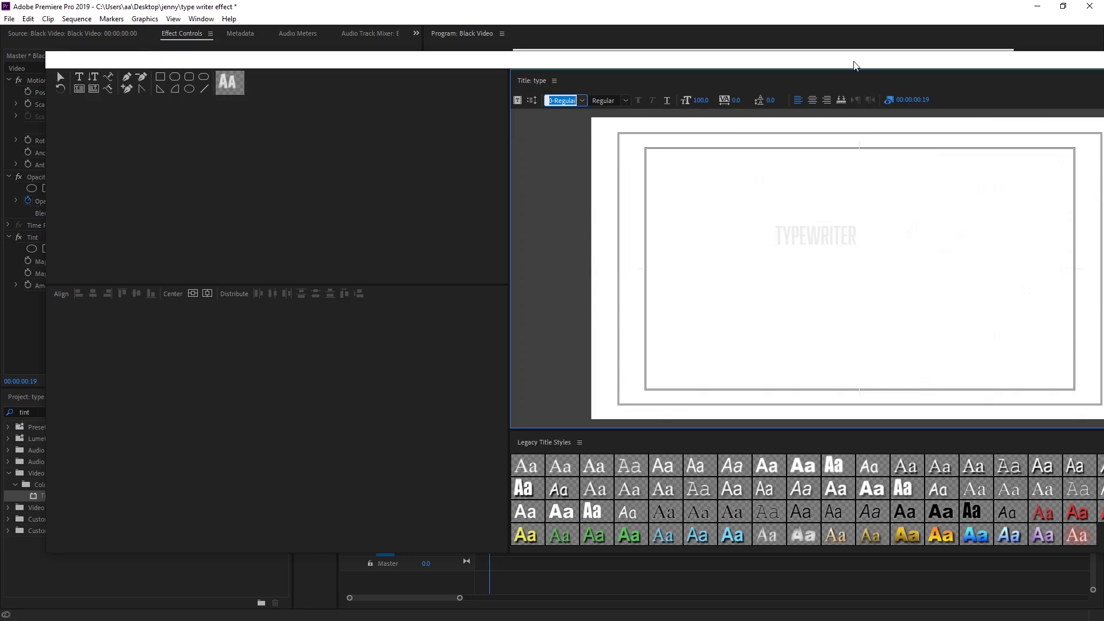
left_click_drag(855, 65, 749, 64)
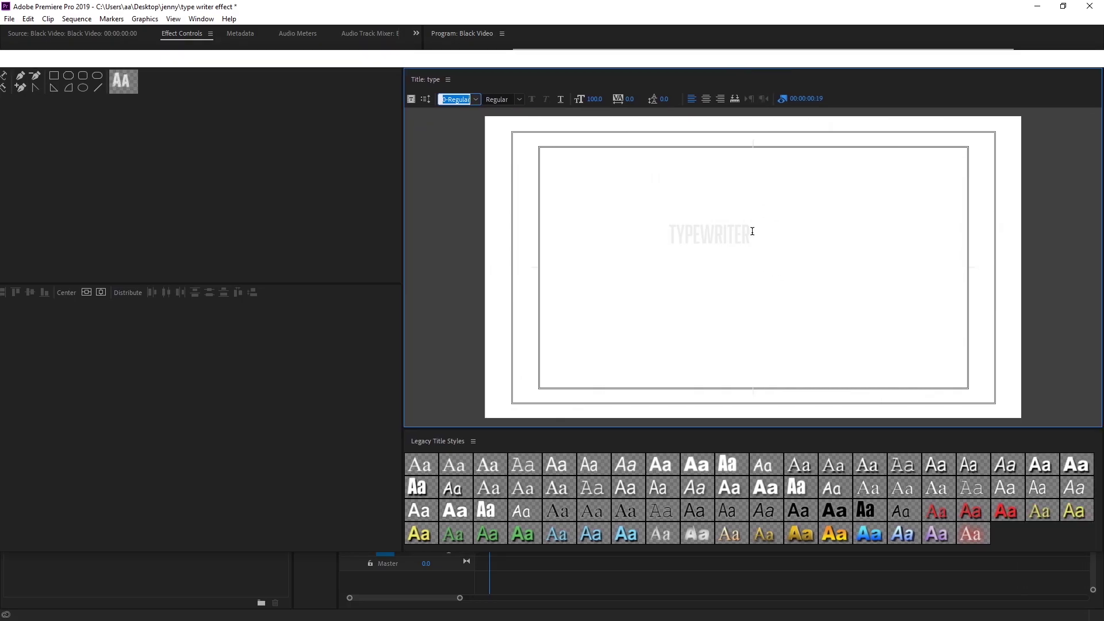
left_click(667, 235)
left_click_drag(812, 64, 508, 65)
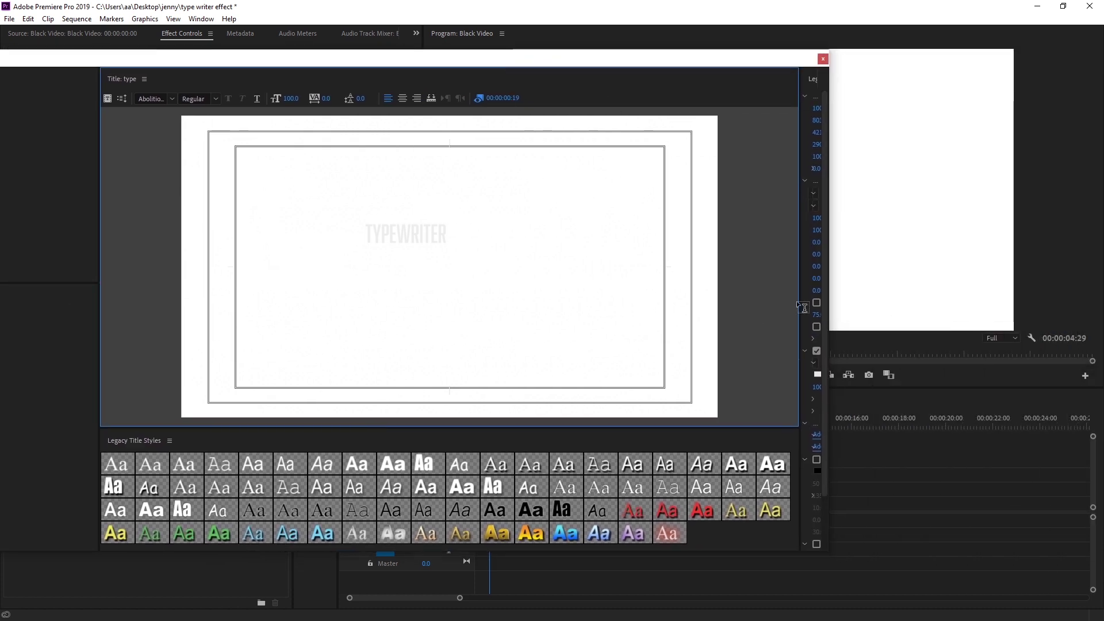
- Set the TYPEWRITER text fill colour to black (000000)
left_click_drag(799, 314, 703, 327)
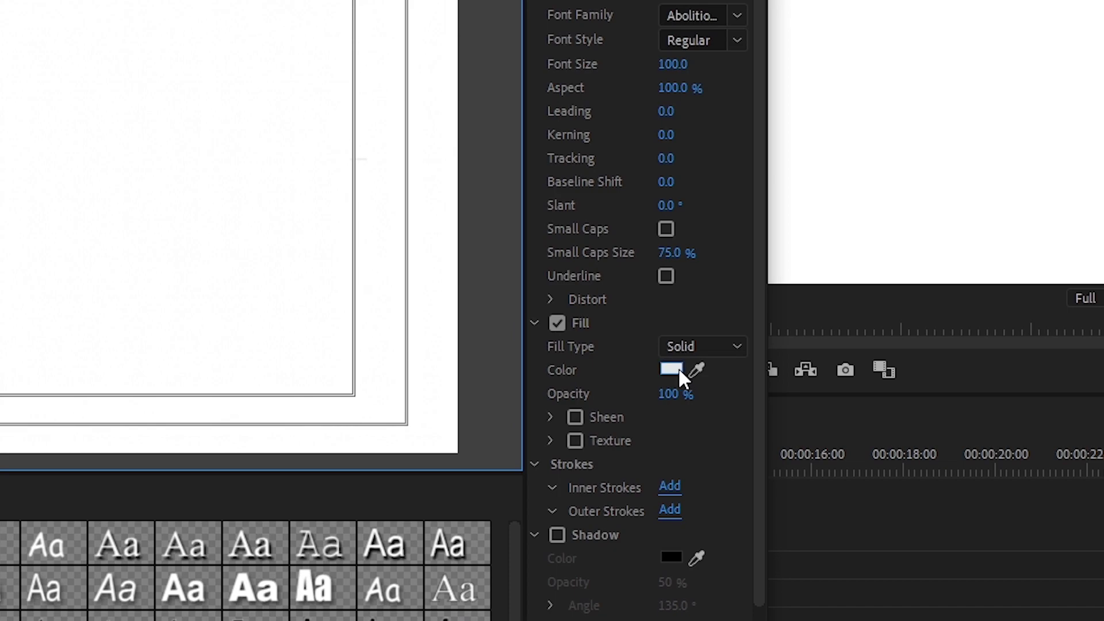
left_click(679, 369)
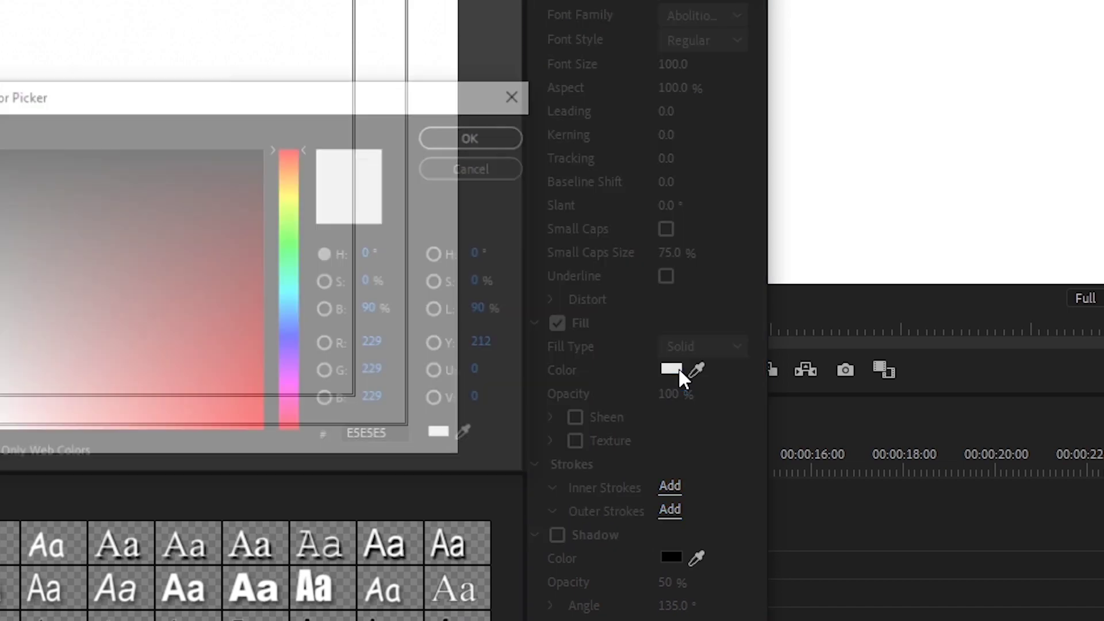
left_click_drag(518, 293, 426, 248)
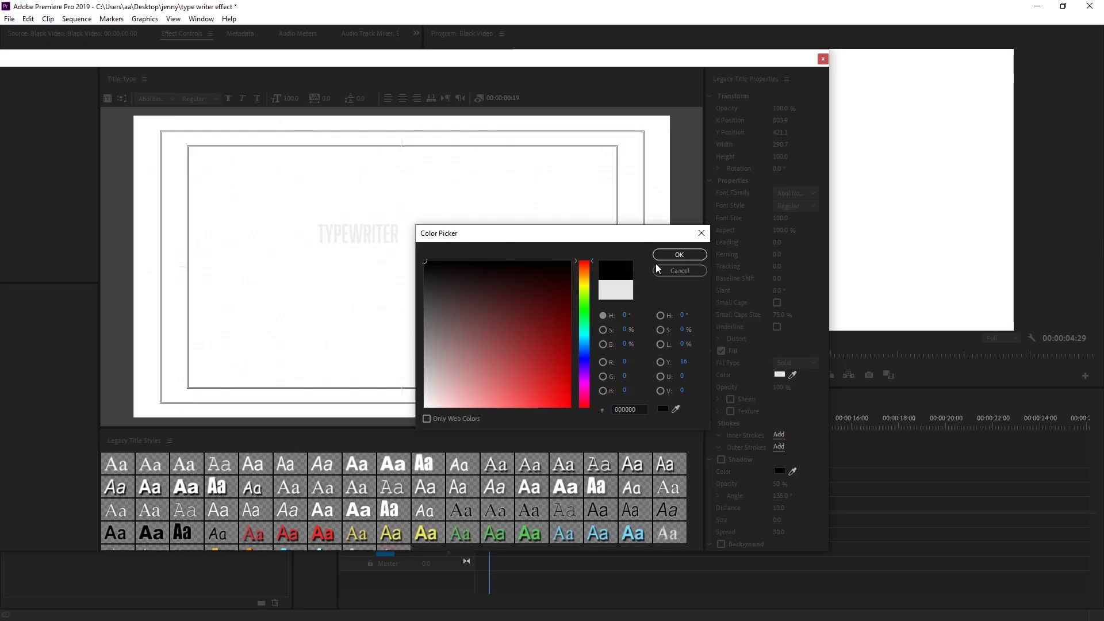
left_click(675, 253)
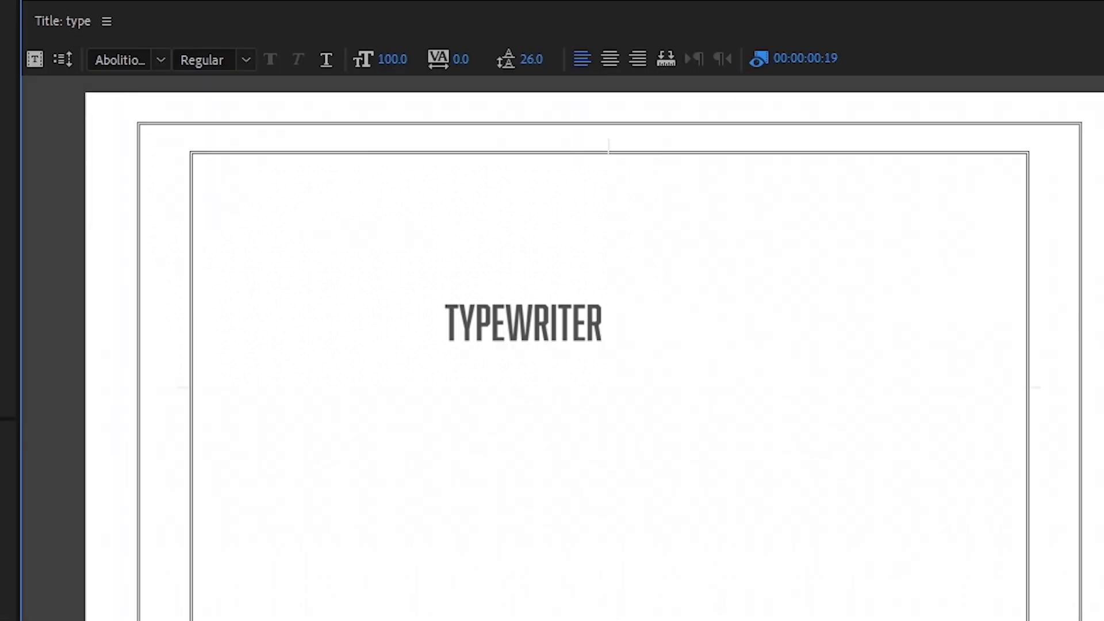
- Set TYPEWRITER to kerning 5.0 and size 158, and centre it horizontally and vertically
left_click_drag(326, 98, 325, 98)
left_click_drag(463, 59, 474, 59)
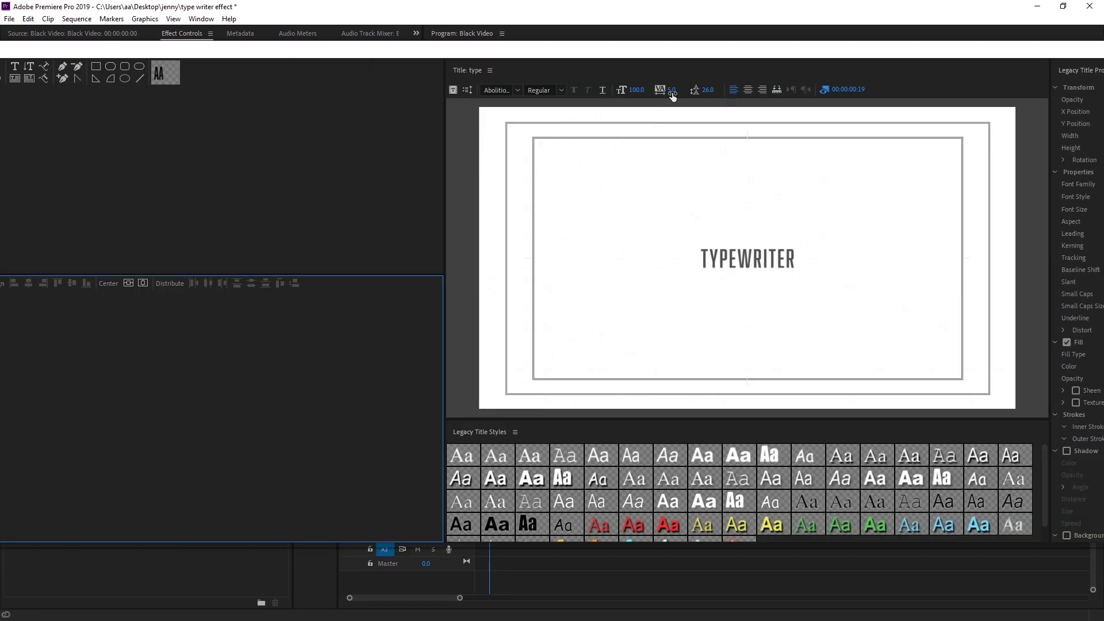
left_click_drag(630, 90, 639, 90)
left_click(129, 283)
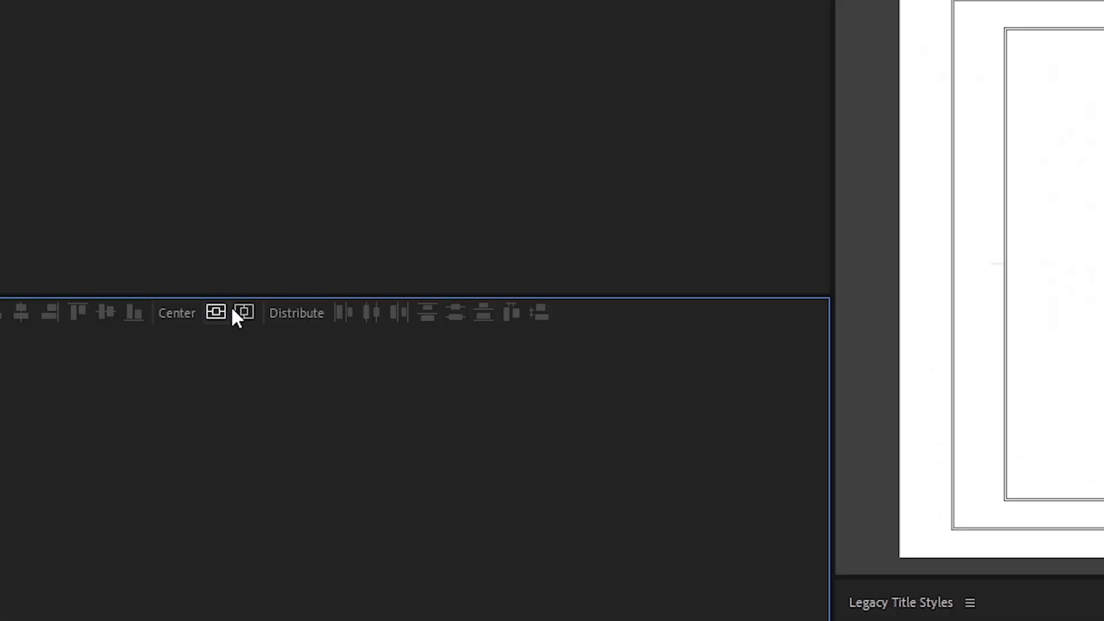
left_click(143, 283)
left_click_drag(755, 54, 465, 61)
- Place the 'type' title on V2 above the Black Video at the sequence start
left_click(878, 58)
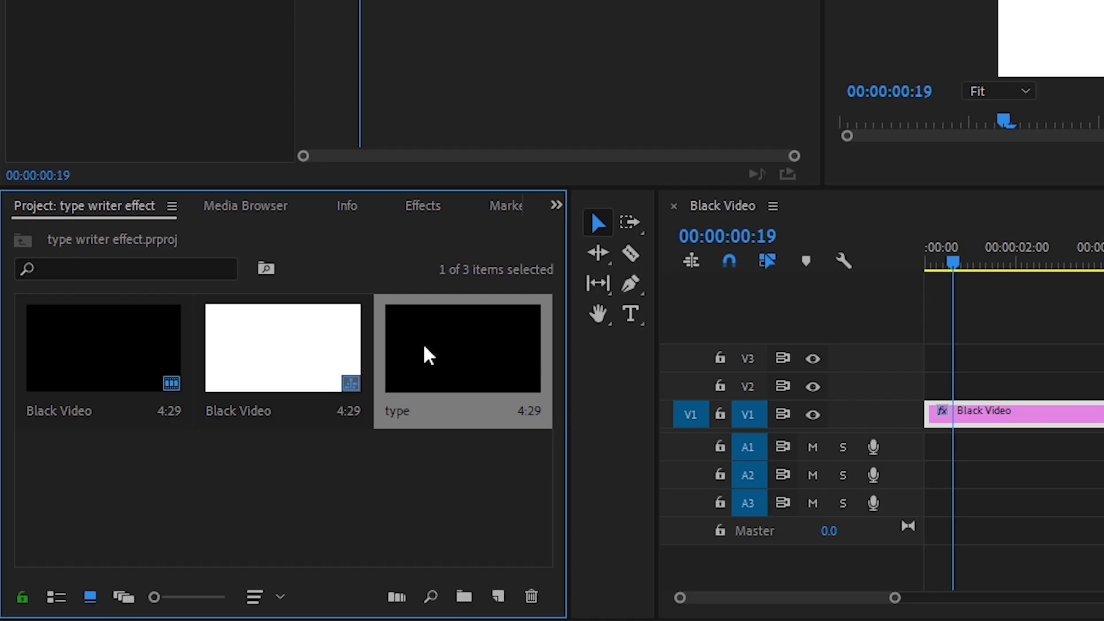
left_click_drag(424, 353, 944, 396)
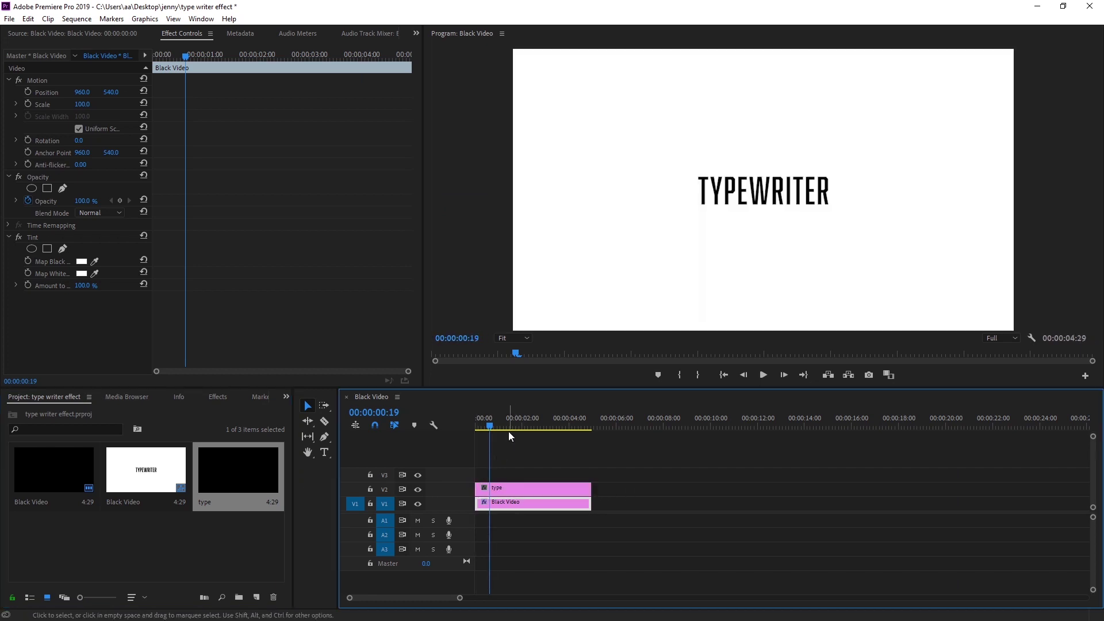
mouse_move(509, 433)
left_mouse_down()
mouse_move(515, 420)
mouse_move(493, 424)
left_mouse_up()
- Search the Effects panel for Linear Wipe and apply it to the type clip on V2
left_click(218, 397)
left_click_drag(86, 414, 10, 411)
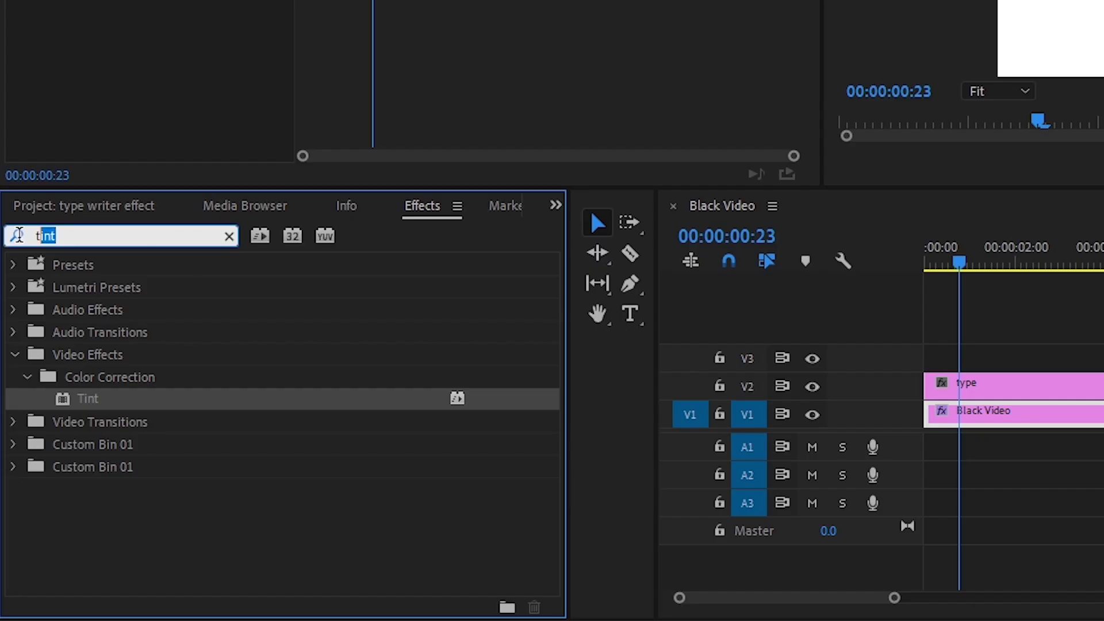
left_click_drag(18, 235, 2, 242)
type("LINEAR WQI")
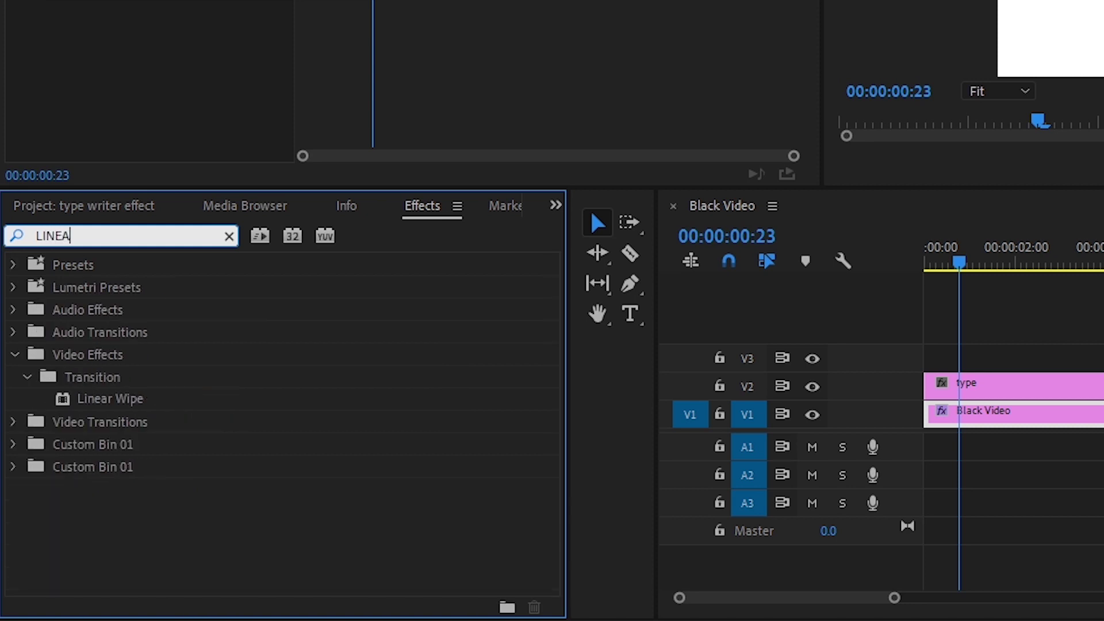
key("BackSpace")
key("BackSpace")
left_click(86, 399)
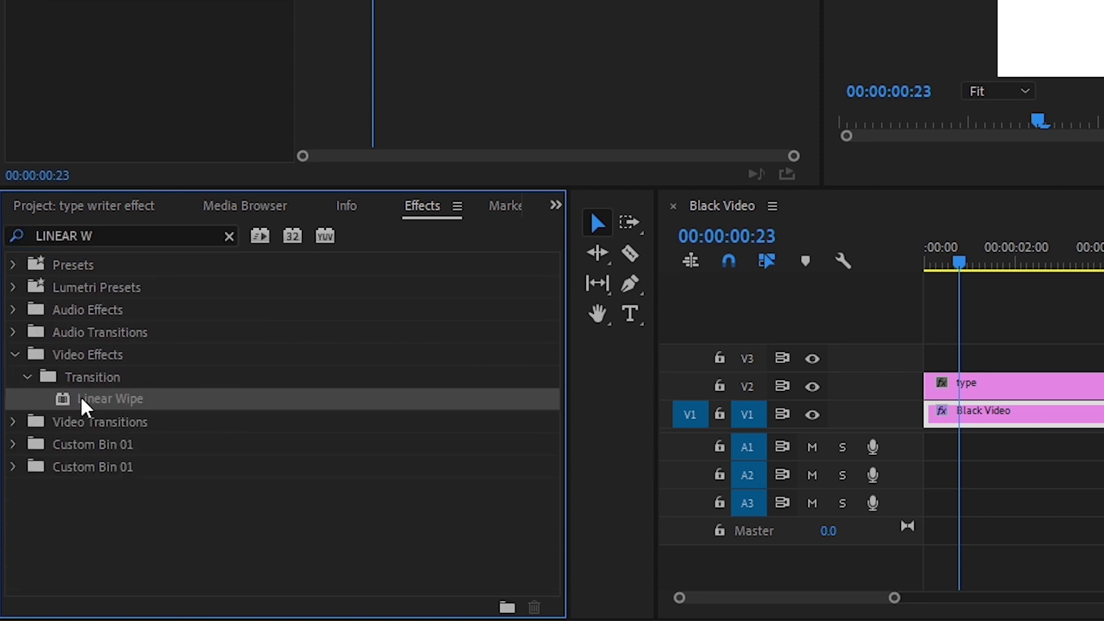
left_click_drag(86, 399, 732, 452)
left_click_drag(377, 523, 498, 490)
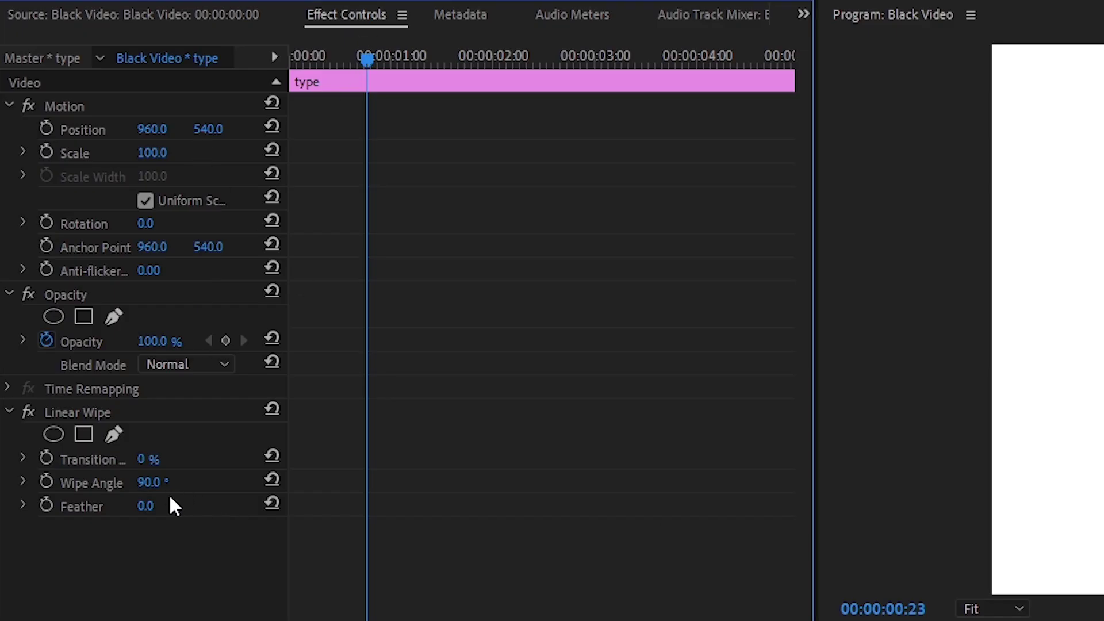
- Set the Linear Wipe angle to 270°
left_click(152, 482)
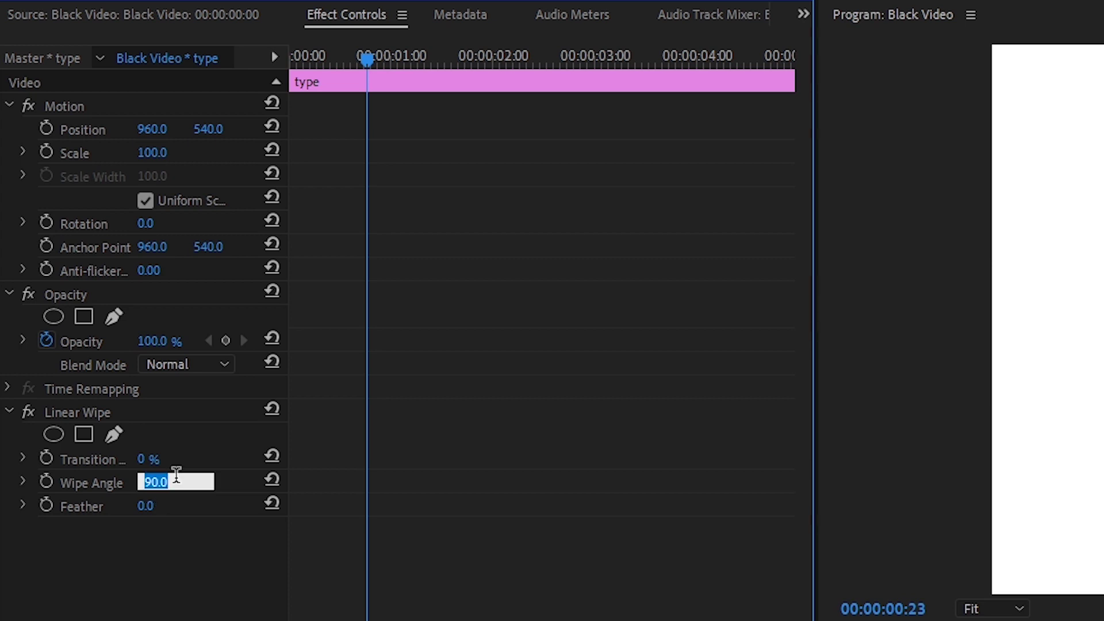
type("270")
key("Return")
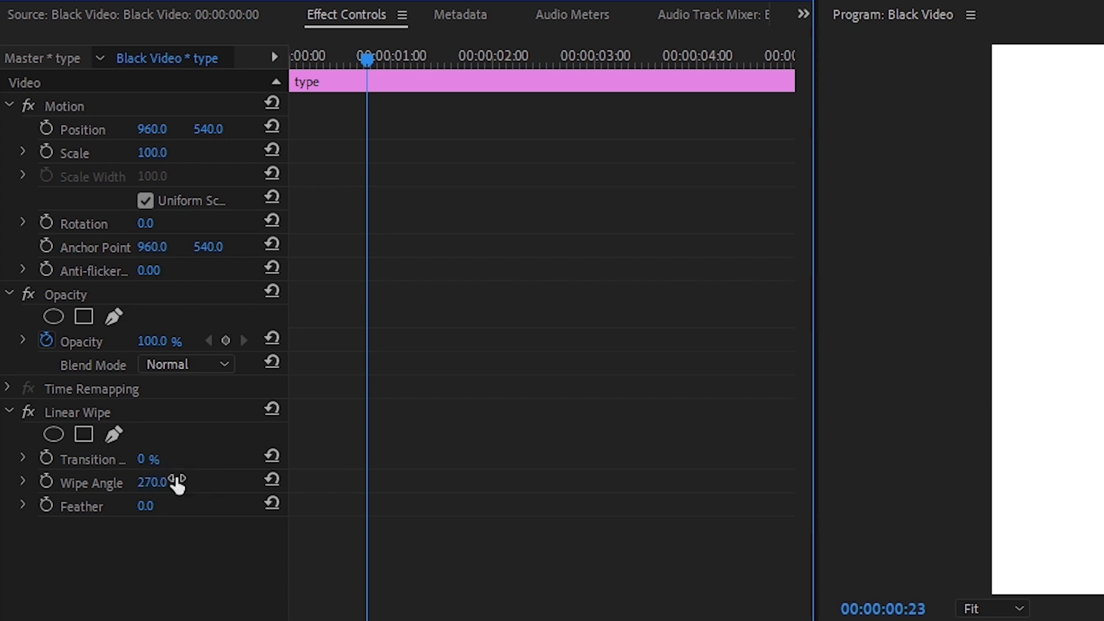
- Keyframe Transition Completion at 100% at the very start of the clip
left_click_drag(499, 425, 478, 429)
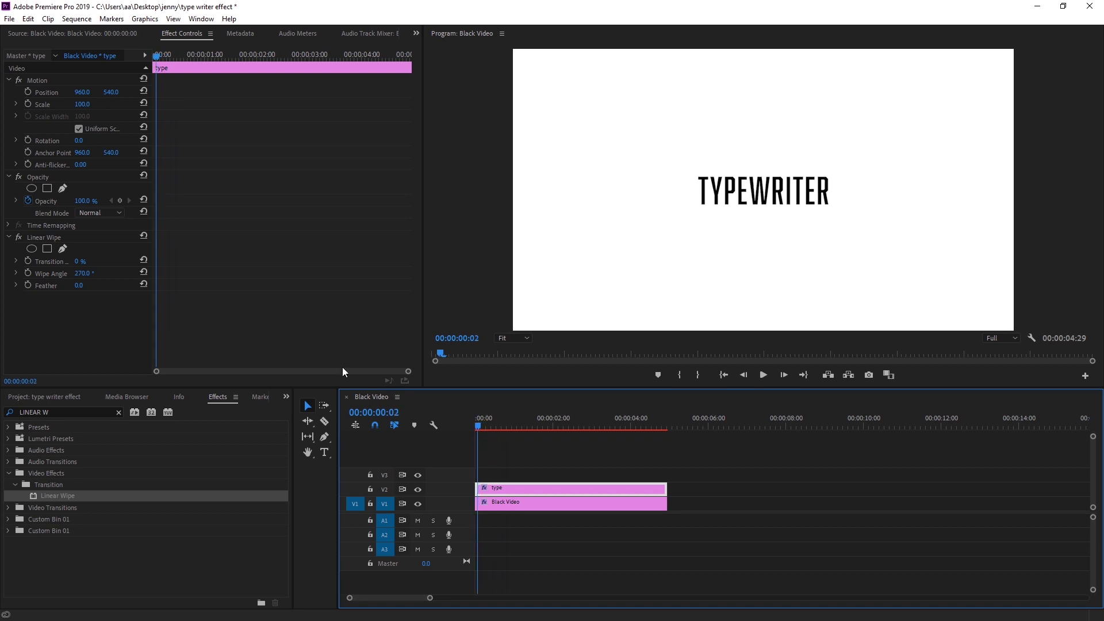
left_click(477, 426)
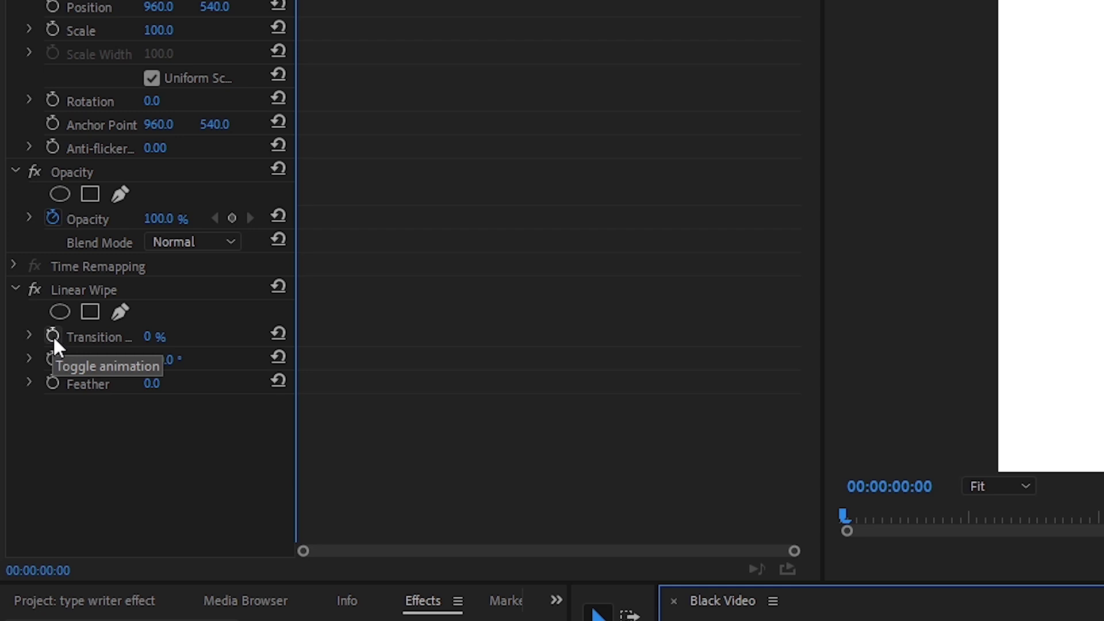
left_click(53, 336)
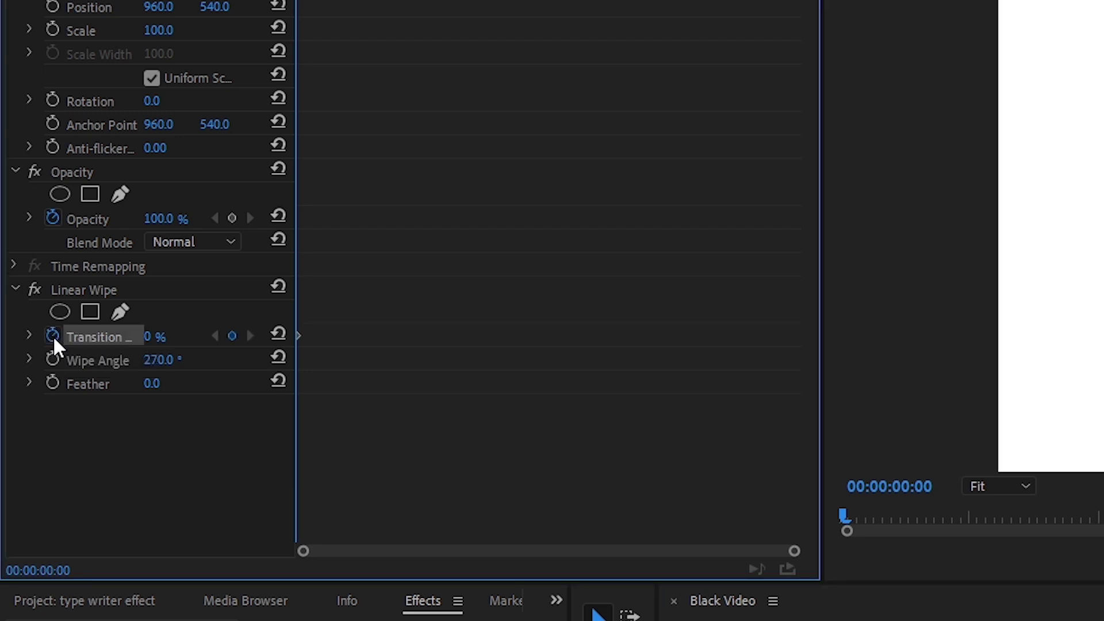
left_click(154, 337)
type("100")
key("Return")
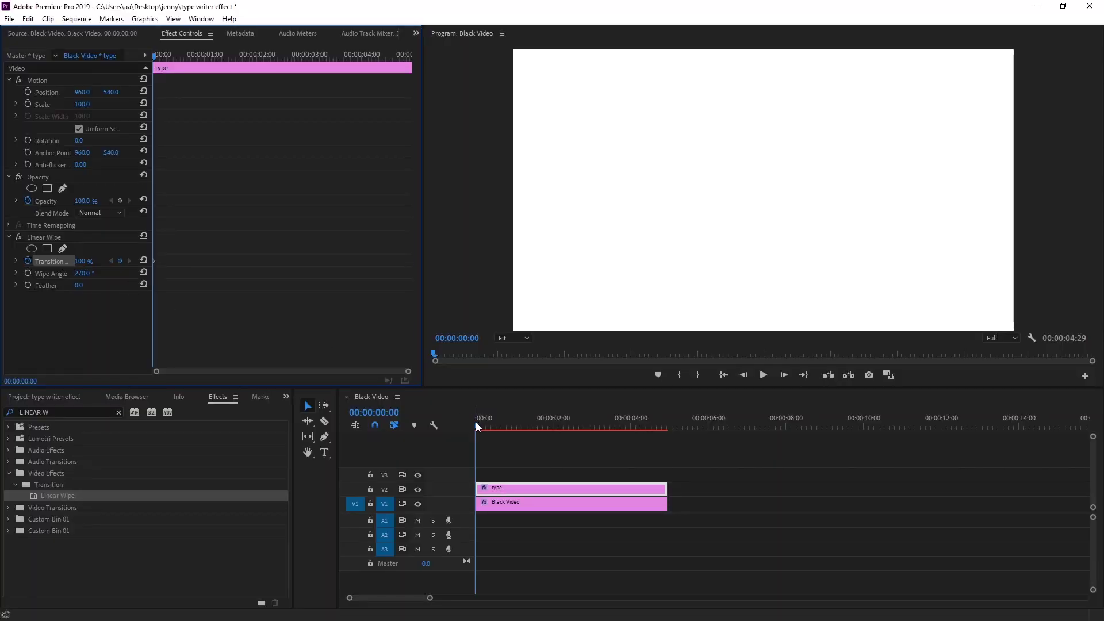
- Add a 0% Transition Completion keyframe at 00:00:01:10
left_click_drag(475, 422, 527, 425)
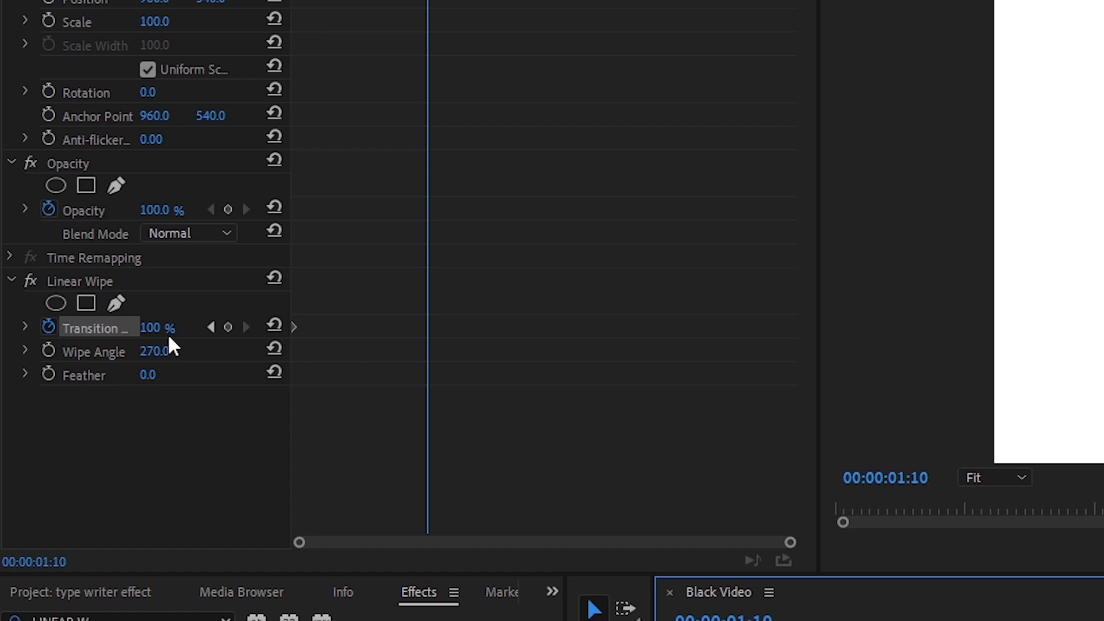
left_click(154, 327)
type("0")
key("Return")
left_click_drag(508, 423, 451, 434)
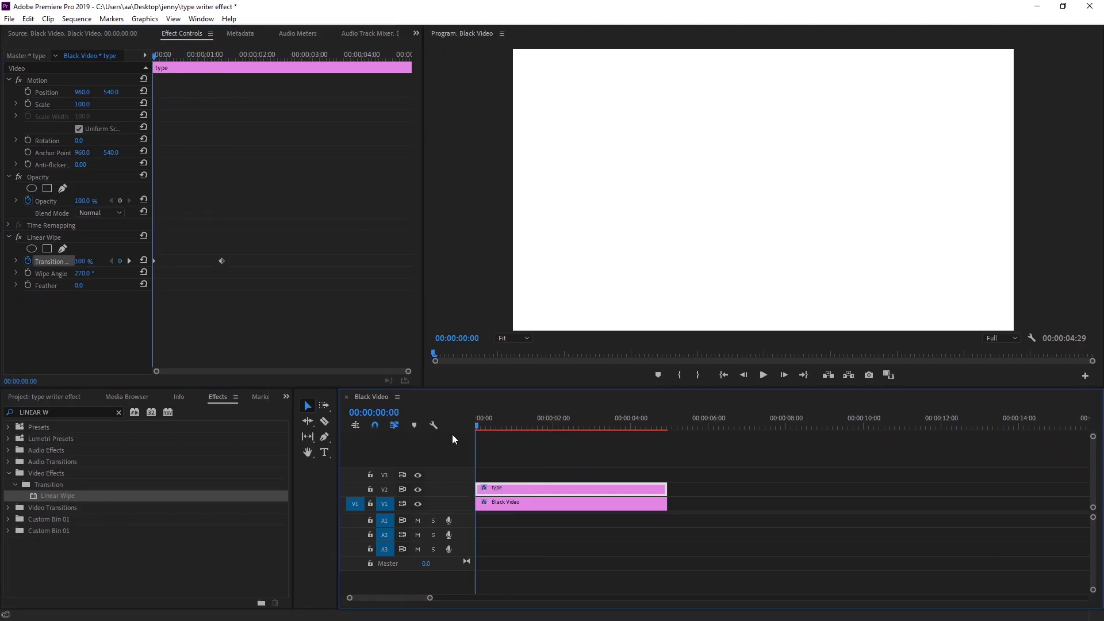
- Preview the TYPEWRITER wipe a few times, then switch to the browser's typing sound video
key("space")
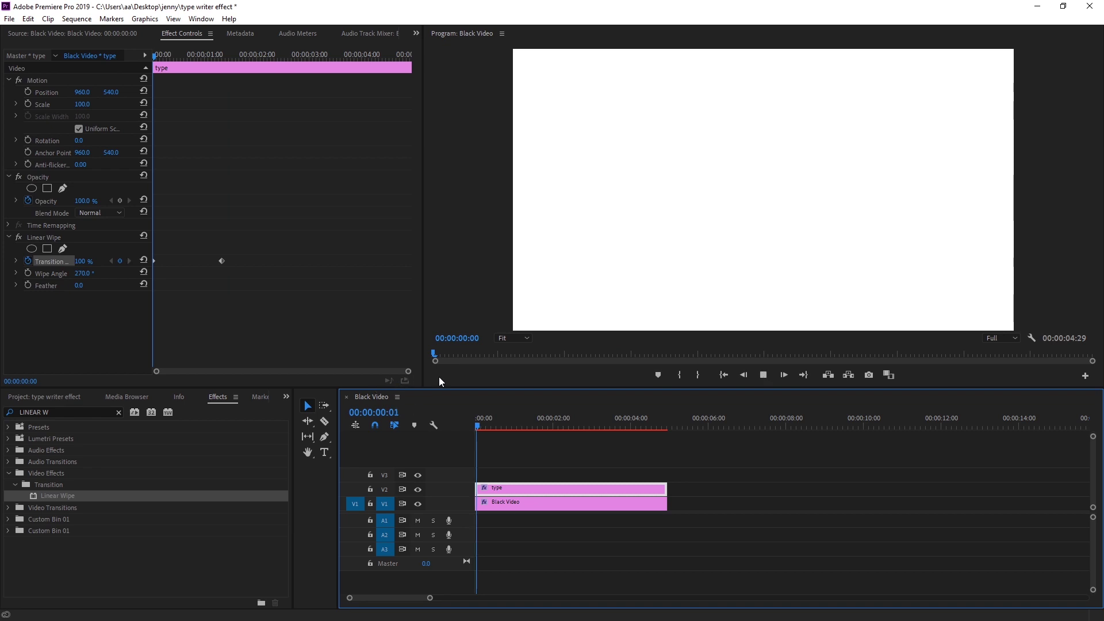
left_click_drag(584, 440, 512, 452)
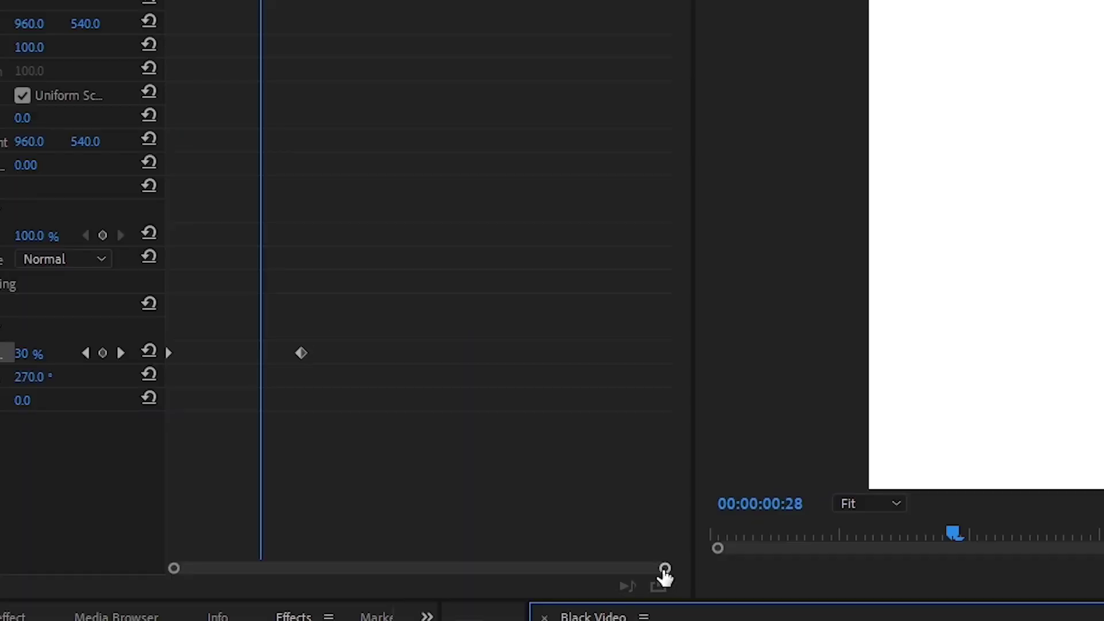
left_click_drag(406, 372, 436, 354)
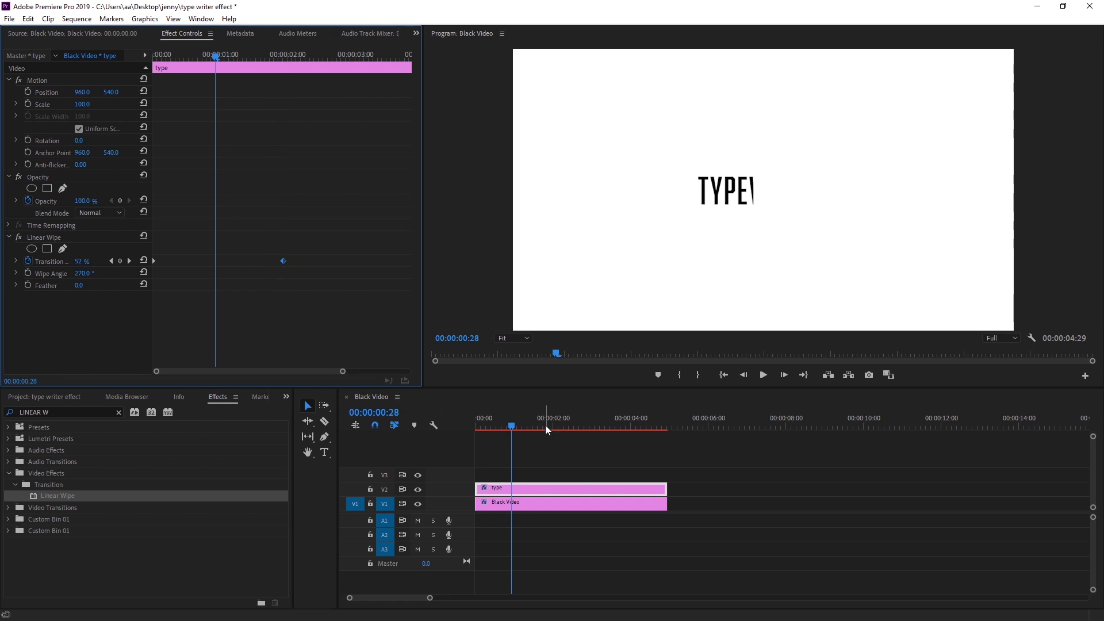
left_click_drag(510, 426, 475, 430)
key("space")
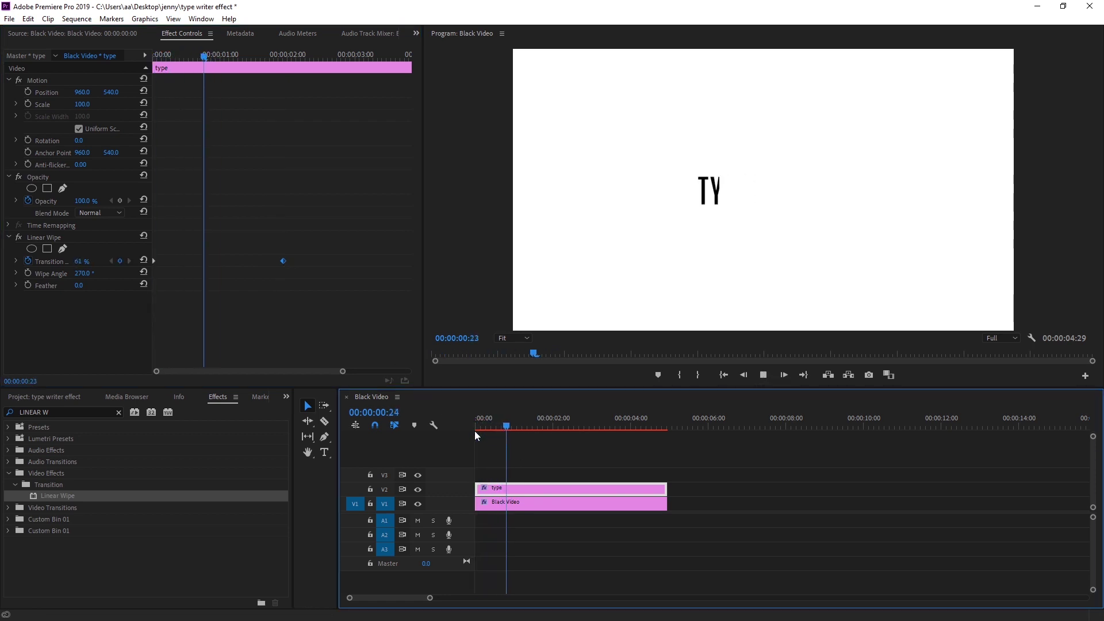
left_click_drag(548, 427, 483, 431)
key("space")
key("space")
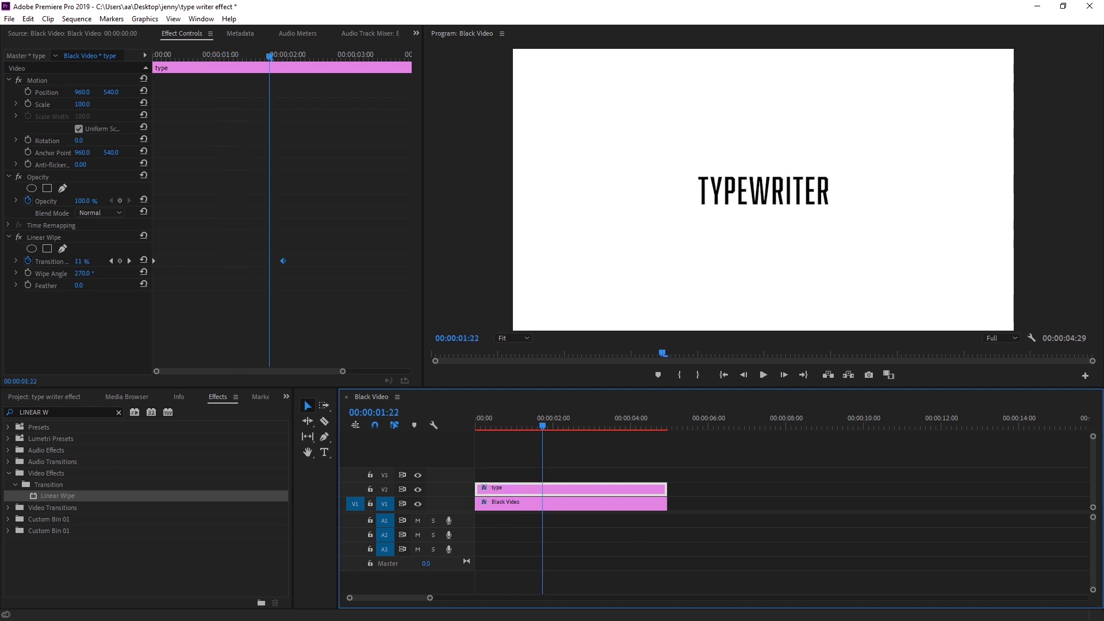
key("alt+Tab")
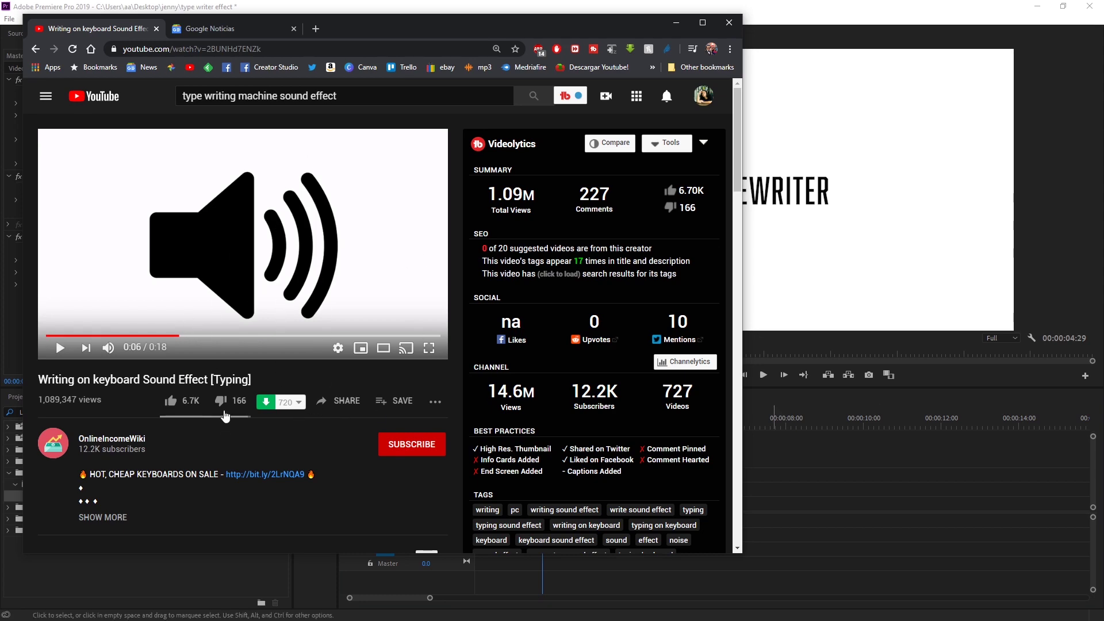
- Download the typing sound-effect video as an MP4 to the Downloads folder
left_click(266, 402)
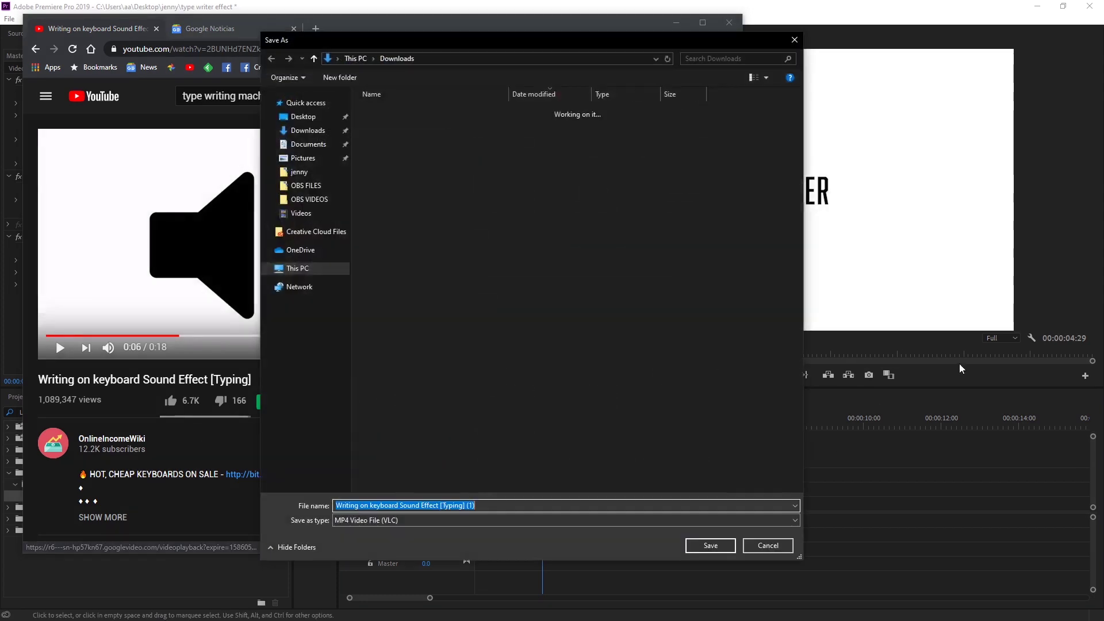
left_click(714, 547)
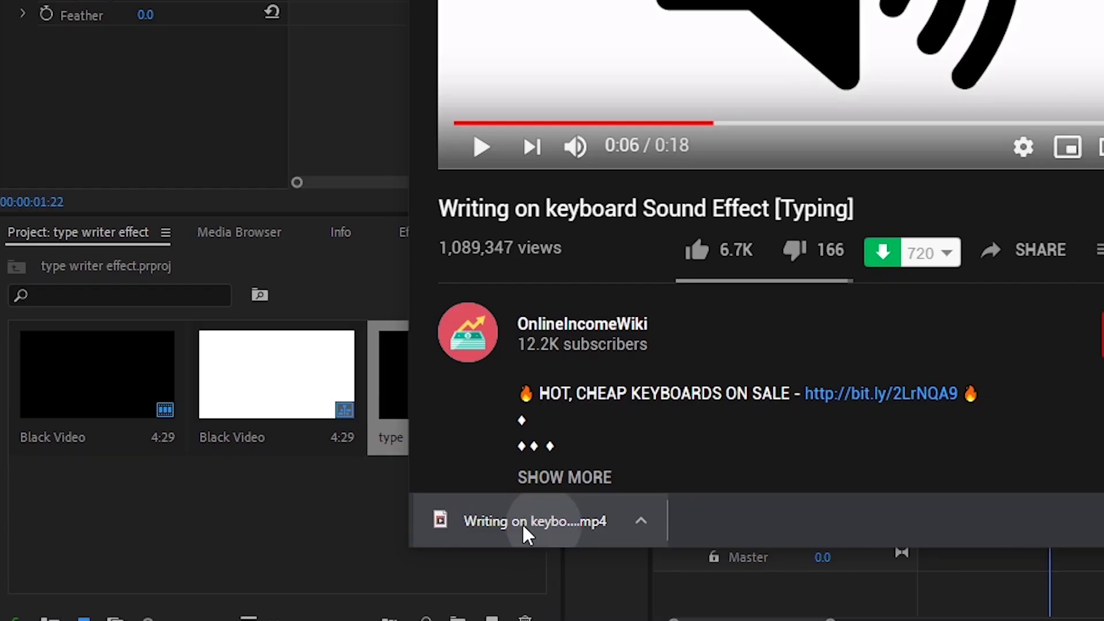
- Import the typing-sound MP4 and mark its In point where the typing begins
left_click_drag(272, 549, 128, 476)
left_click_drag(245, 385, 234, 387)
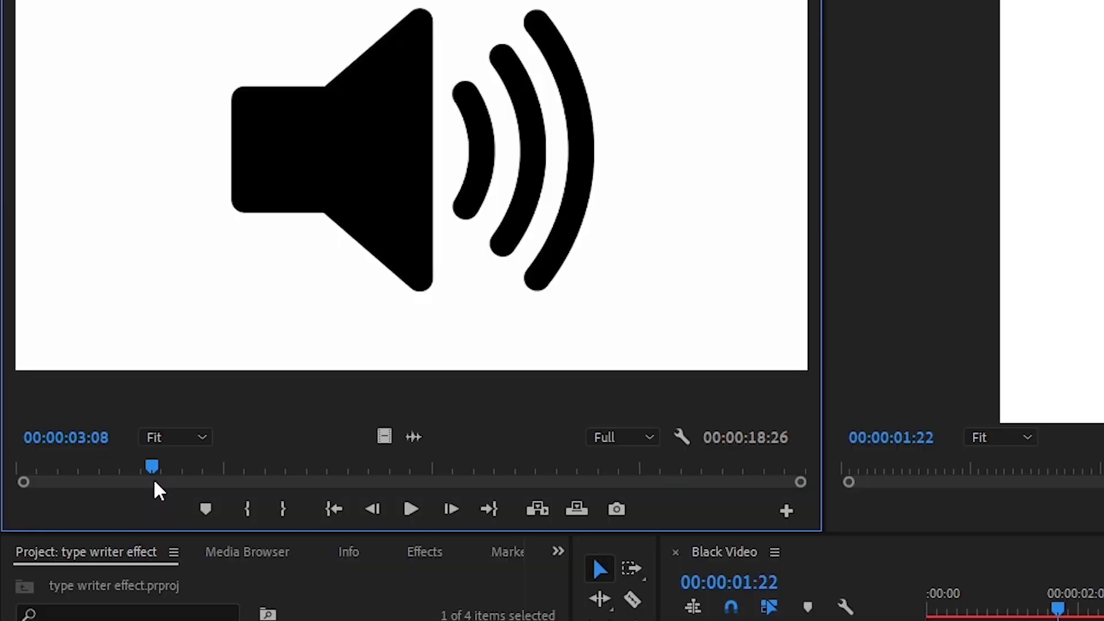
mouse_move(153, 485)
left_mouse_down()
mouse_move(115, 489)
mouse_move(134, 468)
mouse_move(109, 460)
left_mouse_up()
key("i")
key("space")
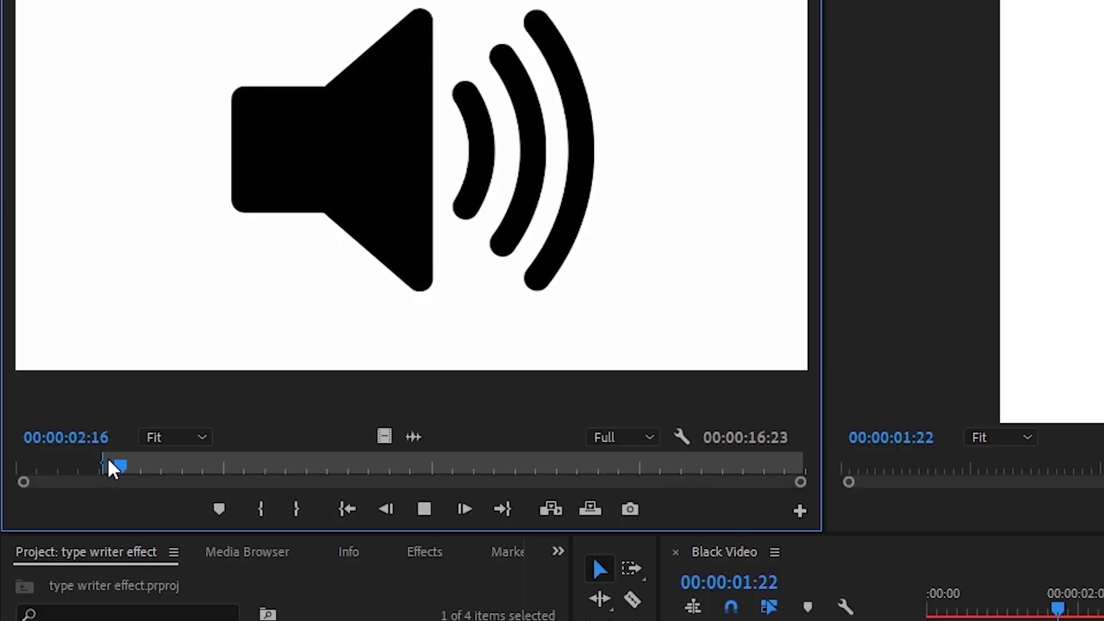
left_click(262, 465)
- Mark the Out point at 00:00:03:17 and place only the audio on A1 at the sequence start
left_click_drag(263, 465, 125, 481)
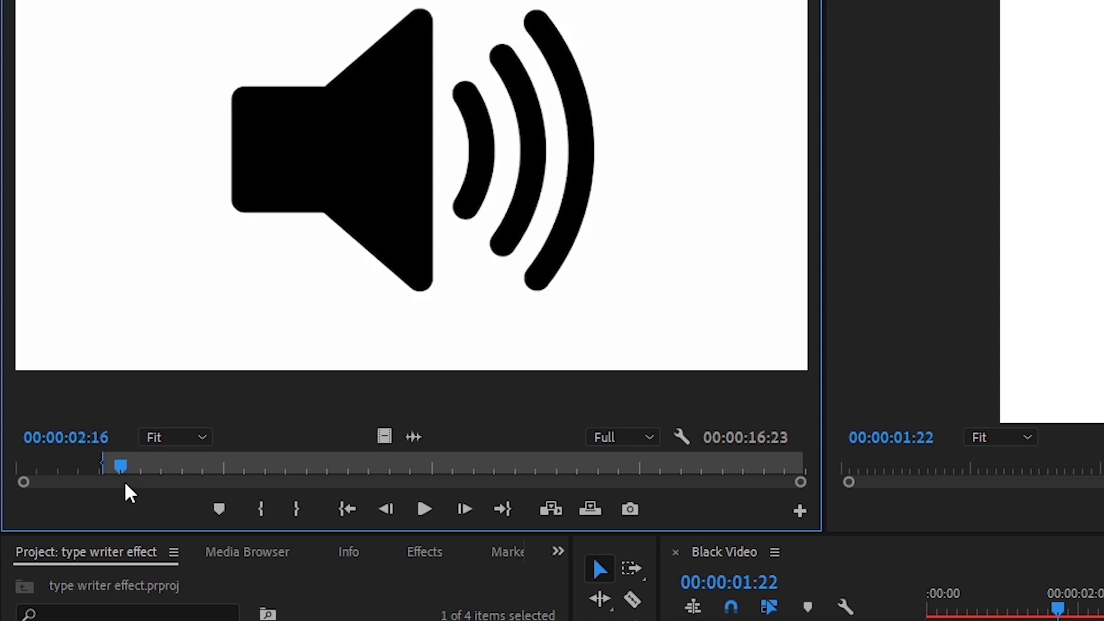
key("space")
key("space")
key("o")
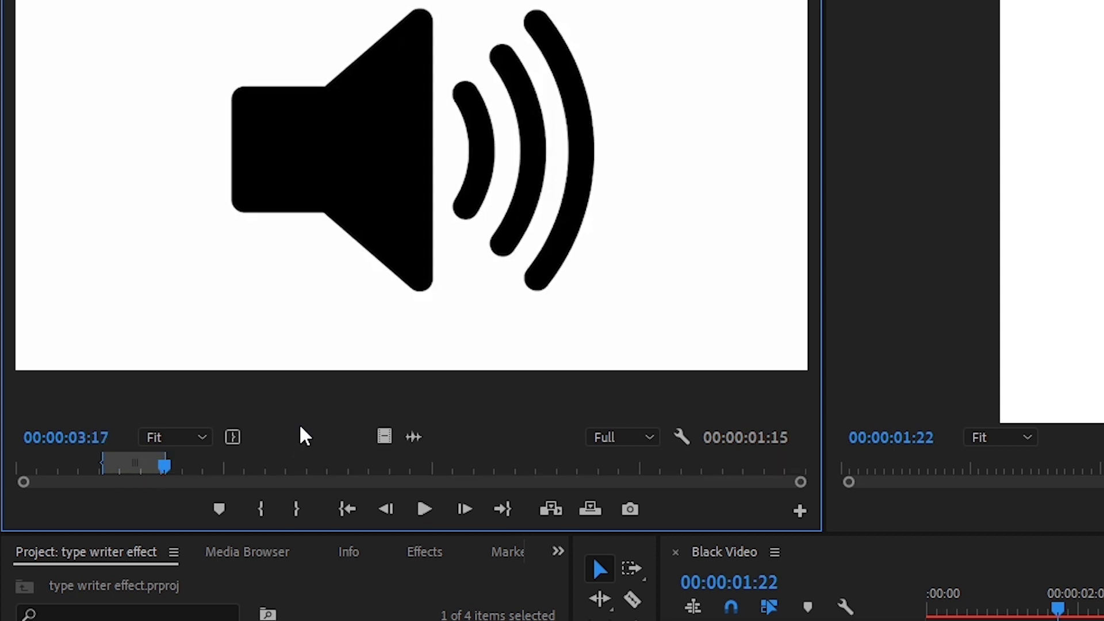
left_click_drag(418, 438, 964, 620)
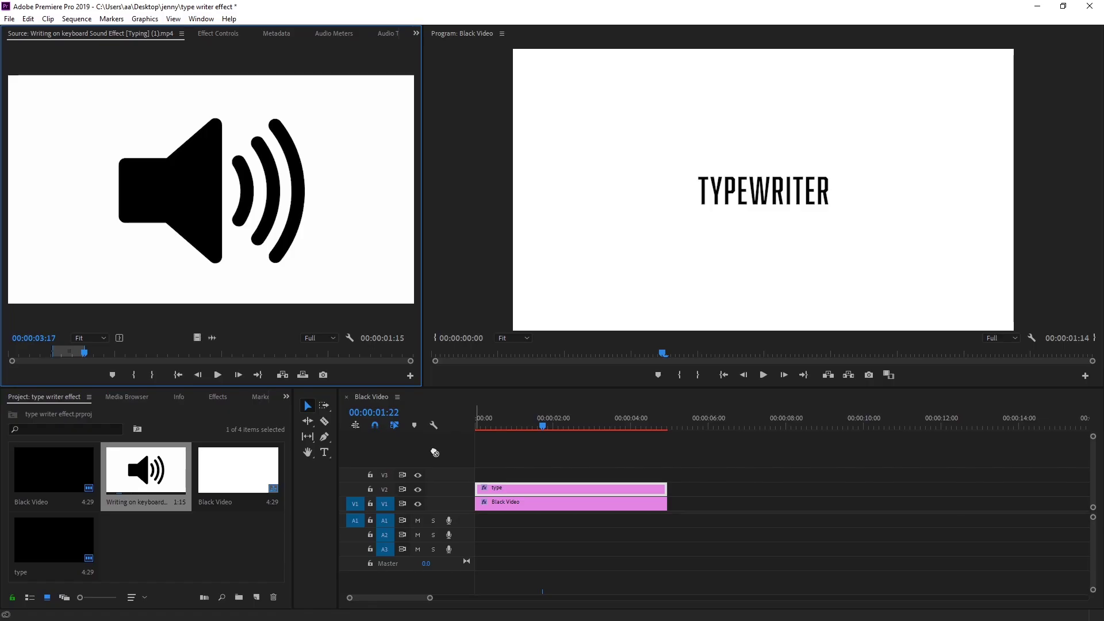
left_click_drag(489, 536, 481, 522)
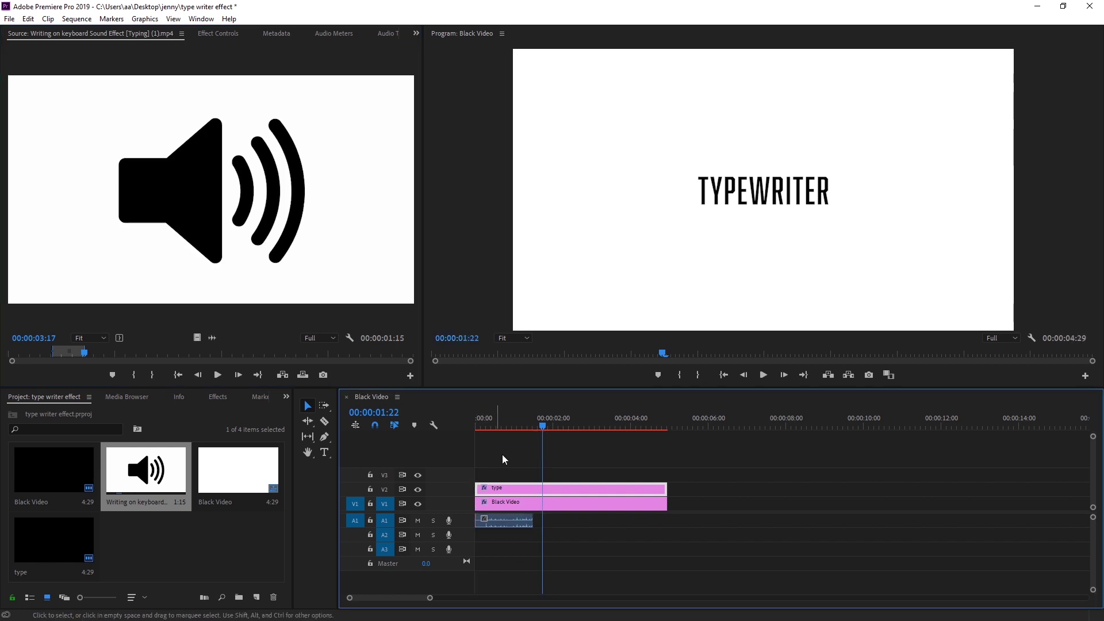
- Play the title from the sequence start to see where the typing sound should end
left_click_drag(537, 415, 474, 445)
key("space")
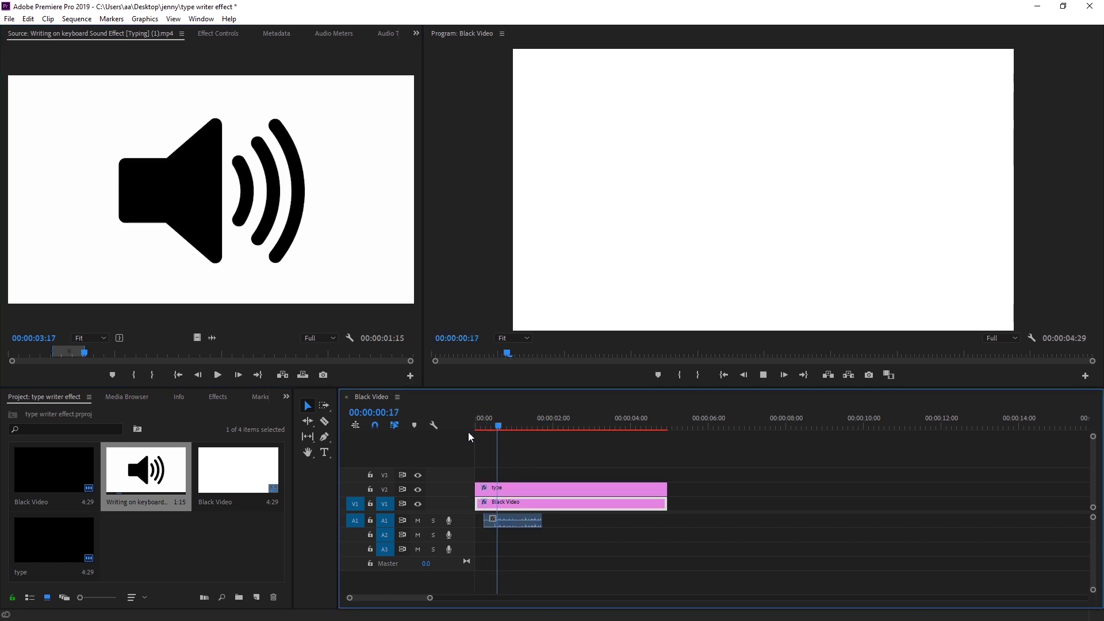
key("space")
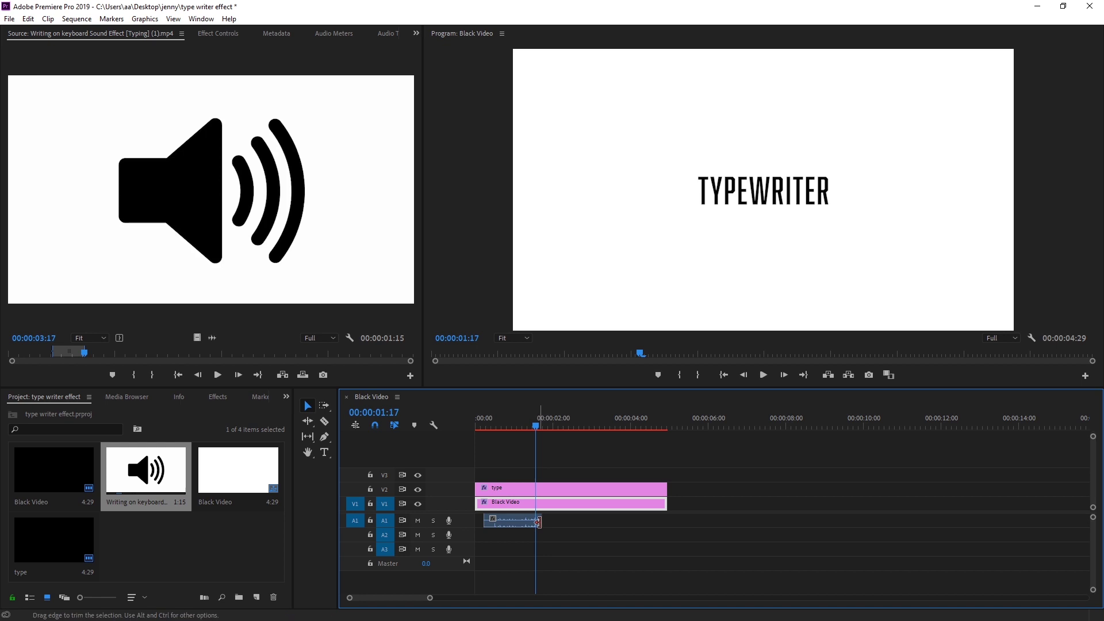
- Trim the end of the typing sound on A1 shorter, then replay to check sync
left_click_drag(532, 526, 520, 525)
left_click_drag(535, 424, 467, 441)
key("space")
key("space")
key("Home")
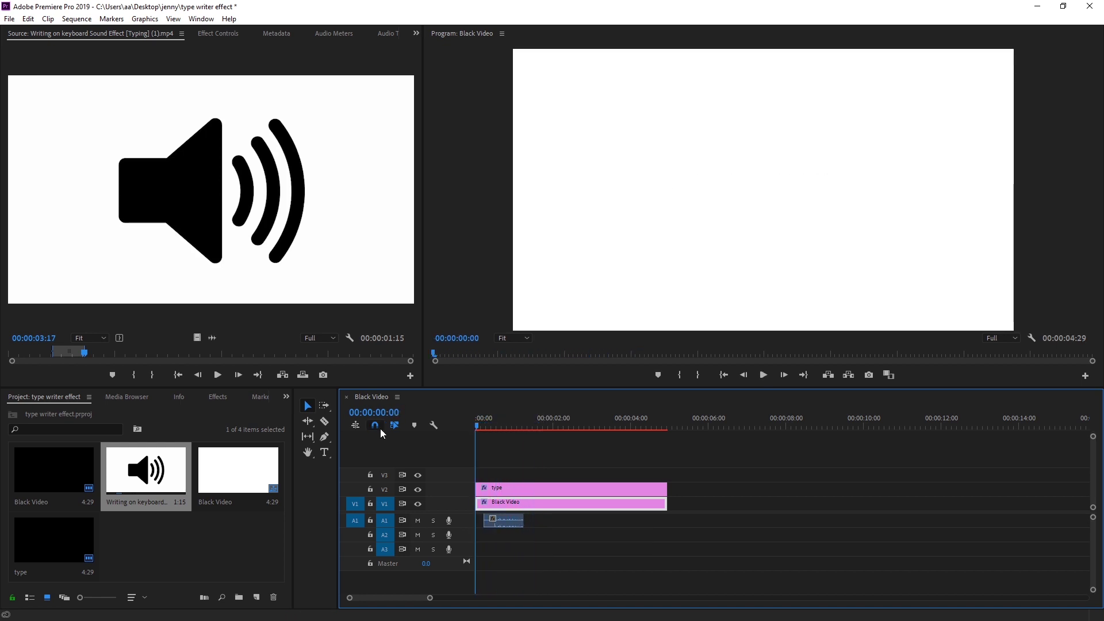